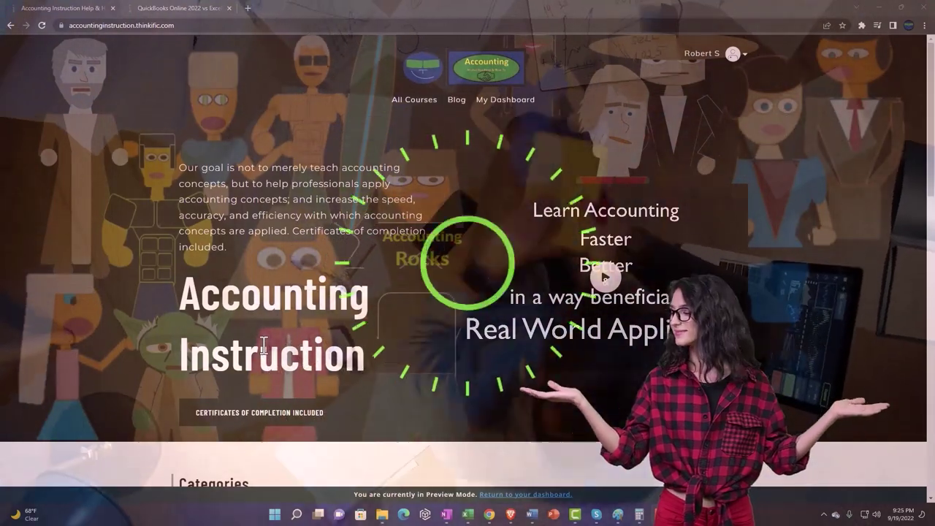
Step: Browse the course categories on the Accounting Instruction site and switch to the lesson list of the QuickBooks Online 2022 course
{"action": "scroll", "coordinate": [128, 399], "scroll_direction": "down", "scroll_amount": 7}
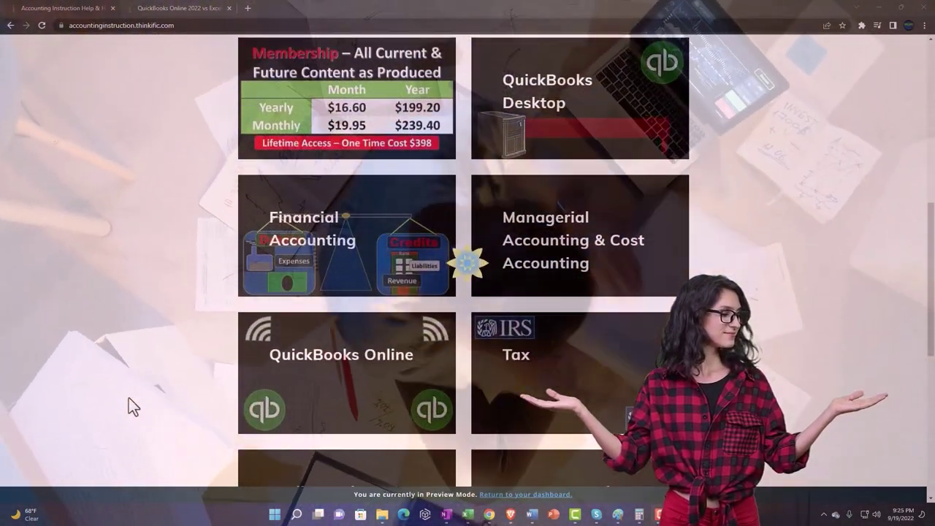
{"action": "scroll", "coordinate": [129, 398], "scroll_direction": "down", "scroll_amount": 5}
{"action": "scroll", "coordinate": [129, 399], "scroll_direction": "down", "scroll_amount": 2}
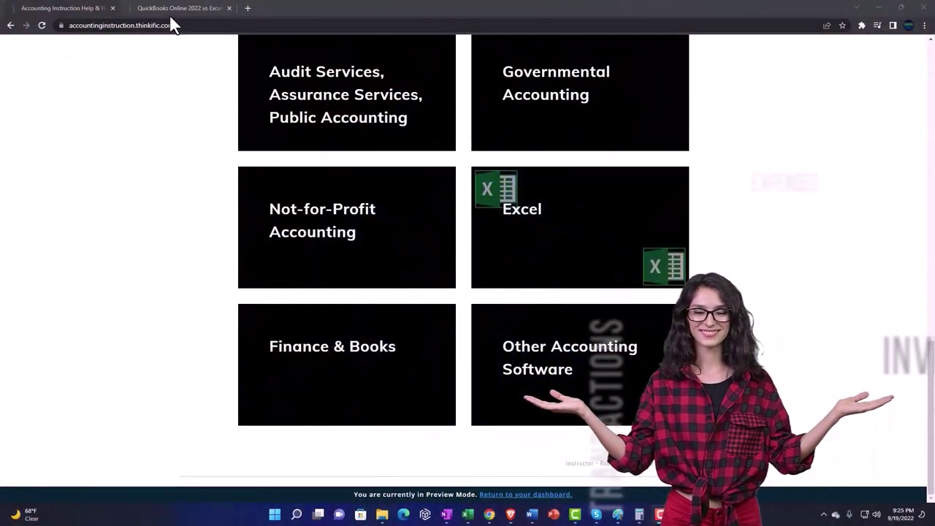
{"action": "left_click", "coordinate": [168, 8]}
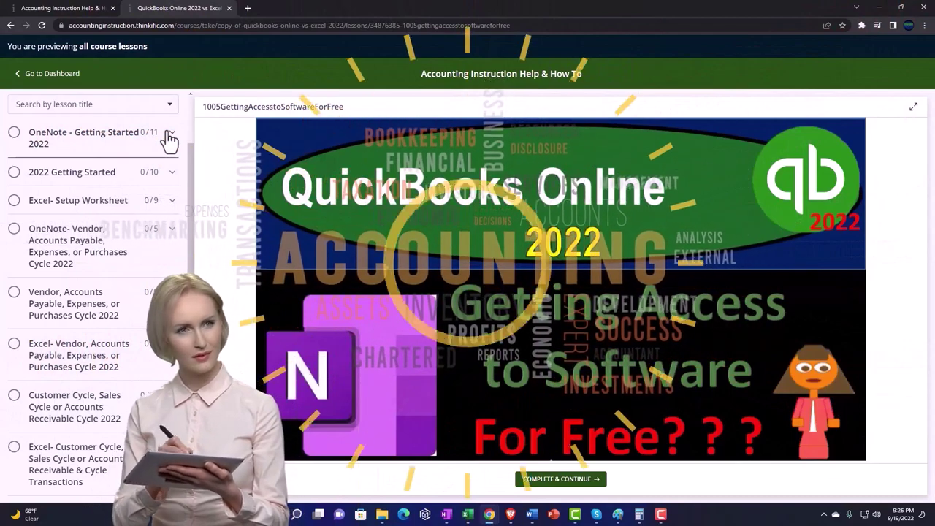
{"action": "left_click", "coordinate": [168, 137]}
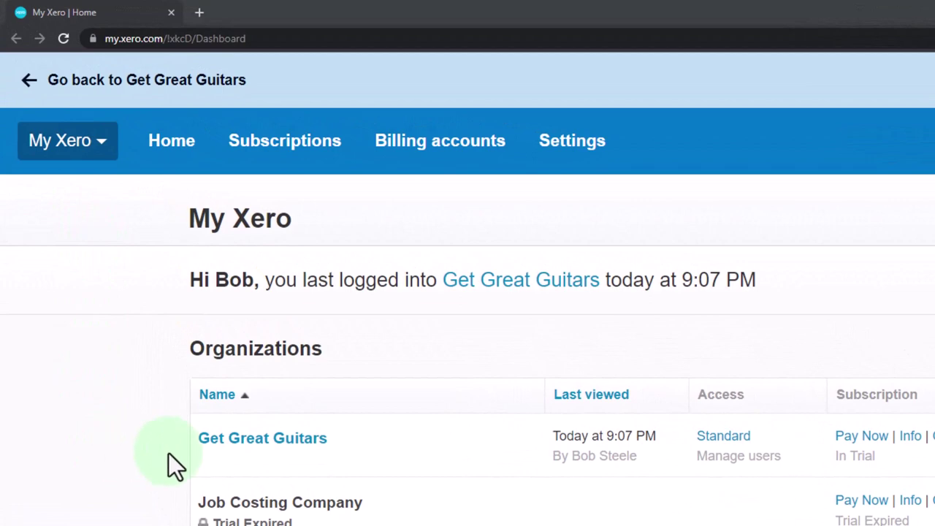
Step: Open the Get Great Guitars organization in Xero and duplicate its dashboard into two more browser tabs
{"action": "left_click", "coordinate": [287, 446]}
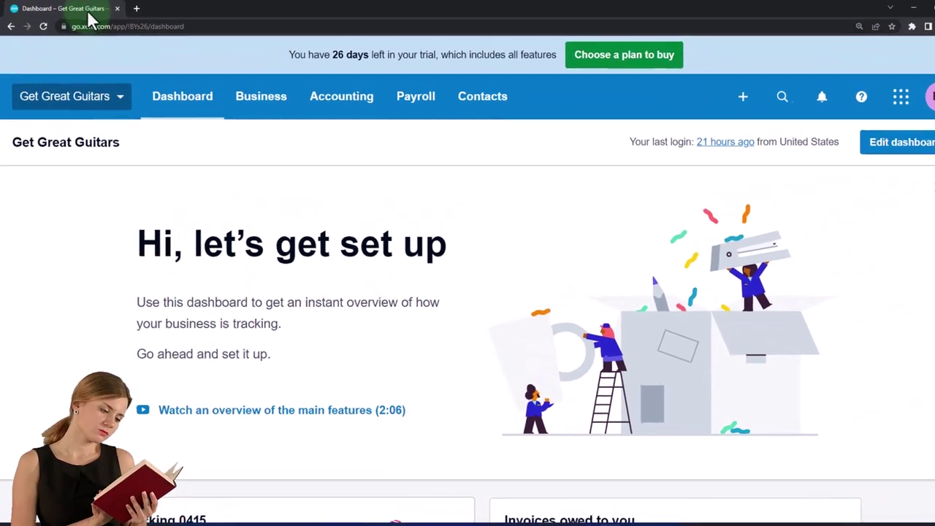
{"action": "right_click", "coordinate": [84, 8]}
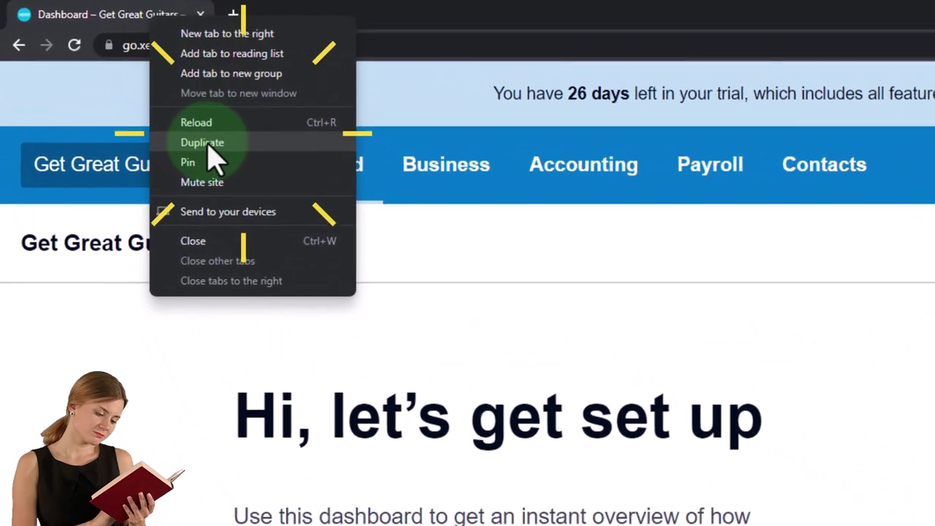
{"action": "left_click", "coordinate": [208, 145]}
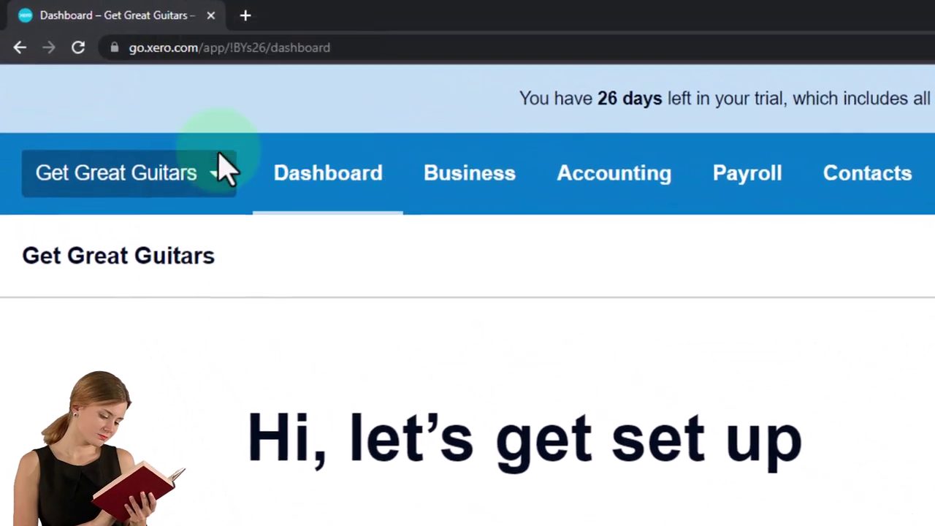
{"action": "right_click", "coordinate": [363, 18]}
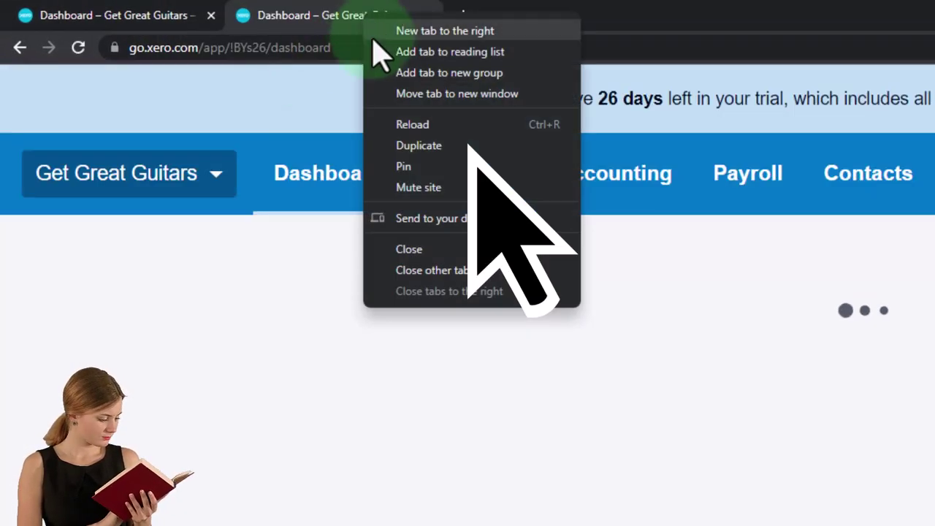
{"action": "left_click", "coordinate": [463, 144]}
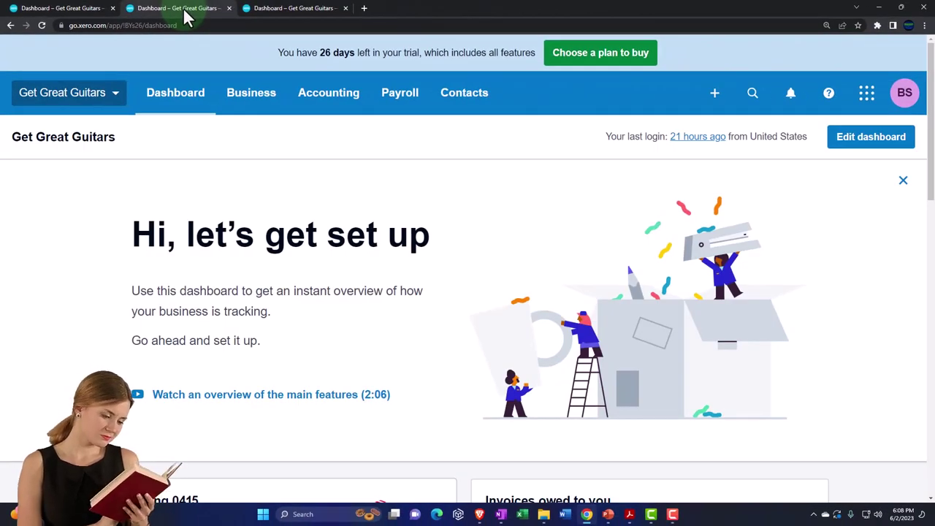
Step: Open the Balance Sheet report in the second browser tab and the Income Statement (Profit and Loss) in the third
{"action": "left_click", "coordinate": [316, 109]}
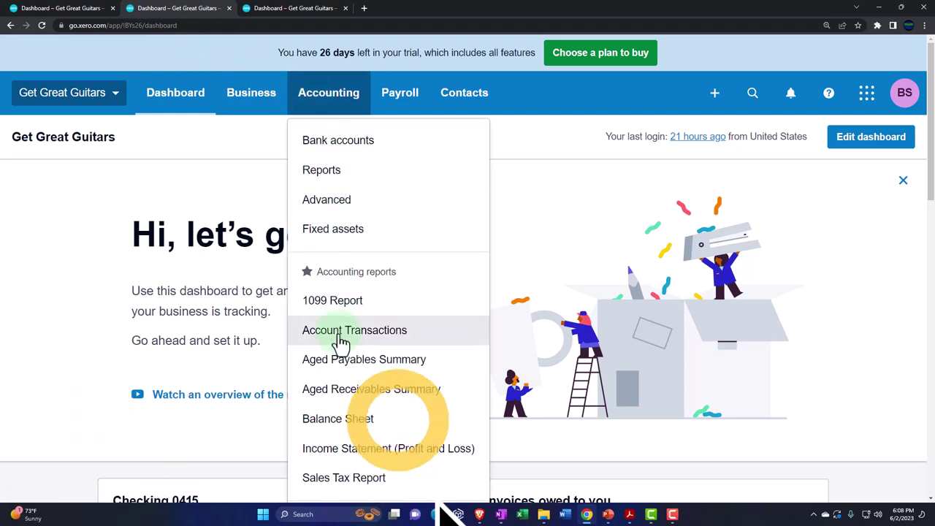
{"action": "left_click", "coordinate": [348, 423]}
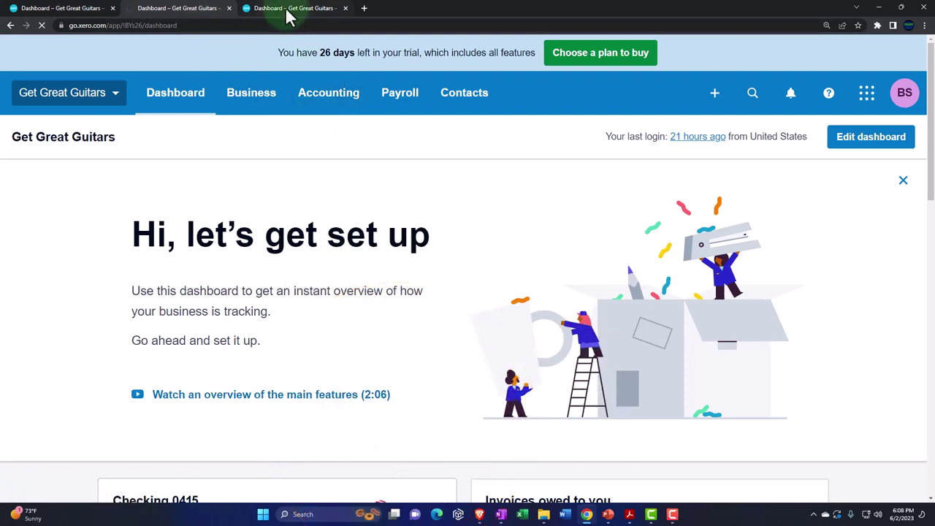
{"action": "left_click", "coordinate": [329, 100]}
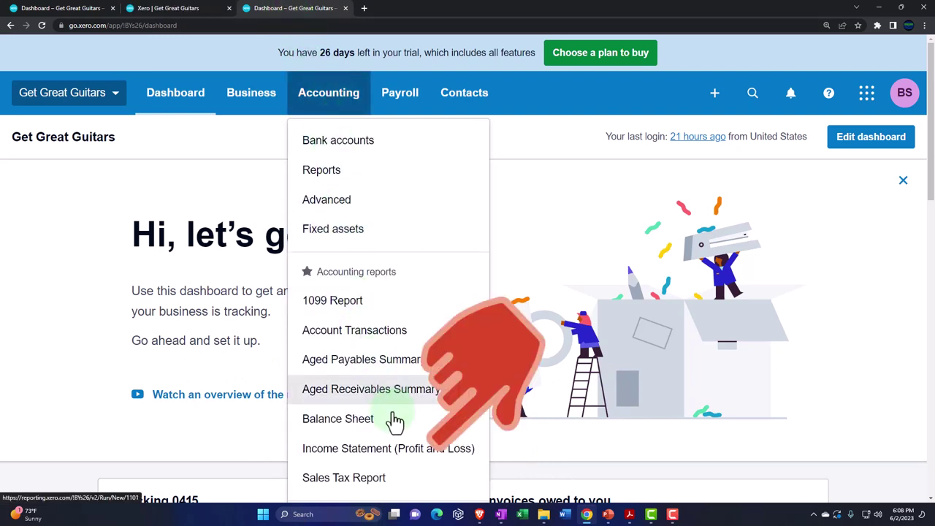
{"action": "left_click", "coordinate": [403, 450]}
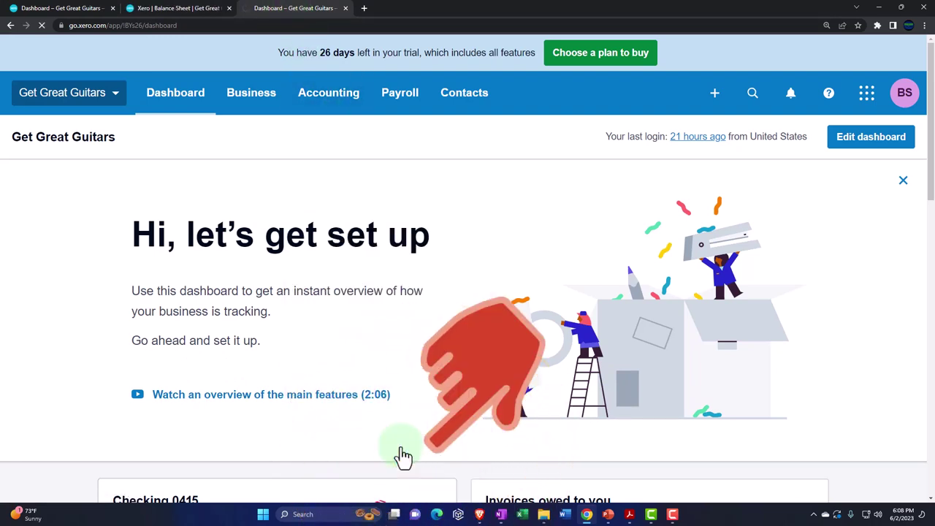
Step: Review the balance sheet's asset and liability accounts, and return to the income statement
{"action": "left_click", "coordinate": [197, 13]}
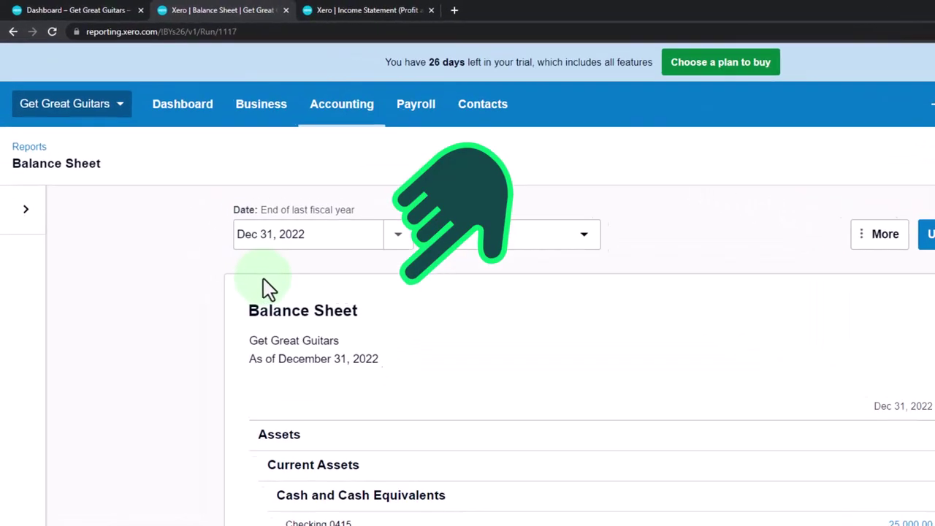
{"action": "scroll", "coordinate": [285, 285], "scroll_direction": "down", "scroll_amount": 1}
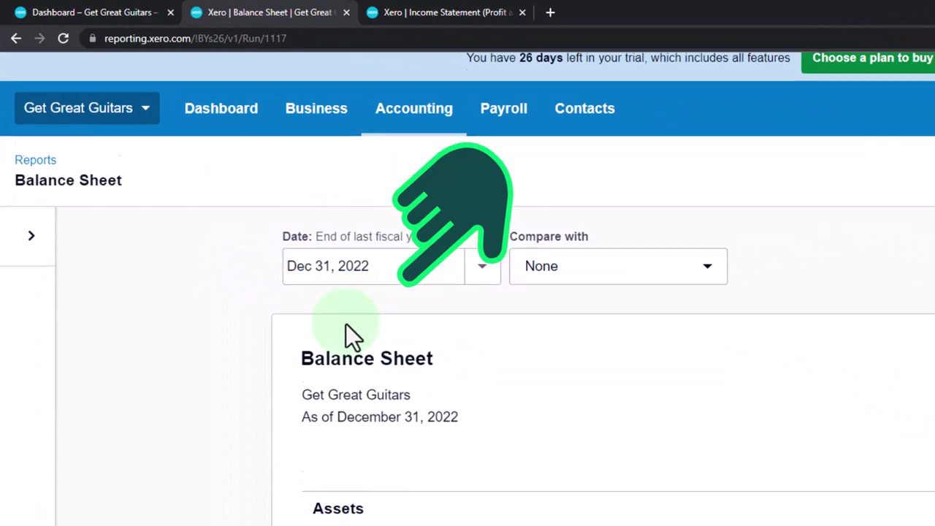
{"action": "scroll", "coordinate": [347, 327], "scroll_direction": "down", "scroll_amount": 7}
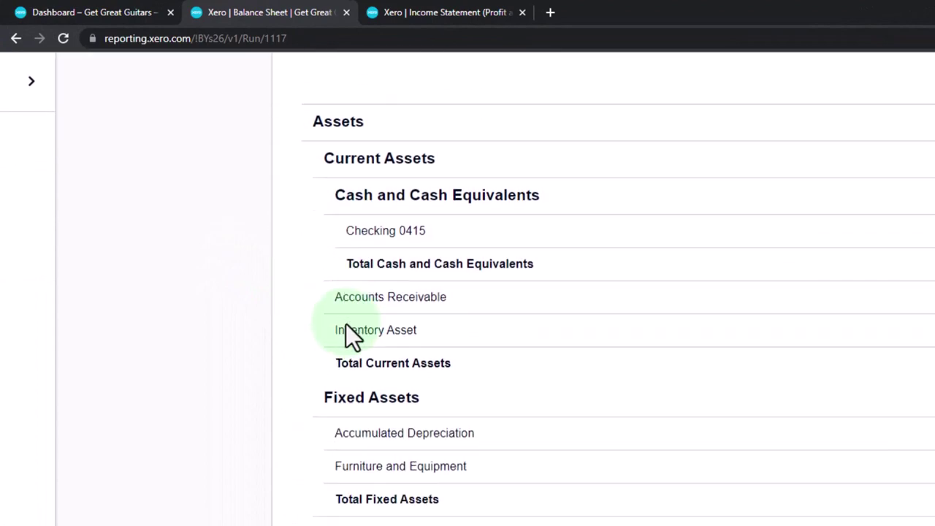
{"action": "scroll", "coordinate": [346, 324], "scroll_direction": "down", "scroll_amount": 3}
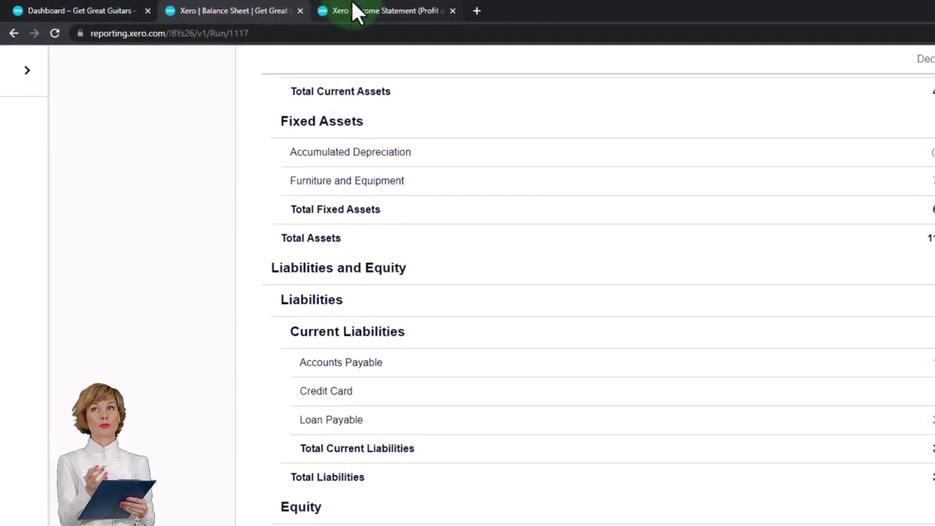
{"action": "left_click", "coordinate": [356, 11]}
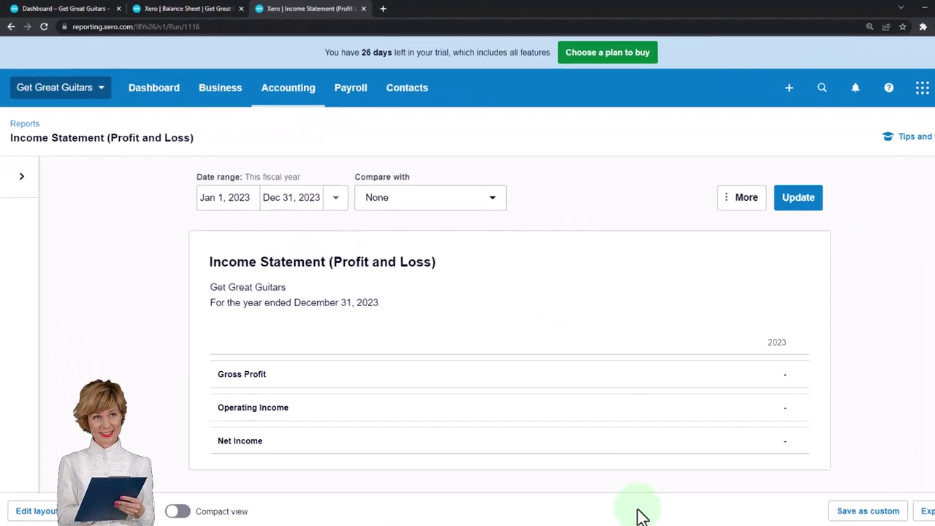
Step: Switch to Adobe Acrobat Reader and examine the account balances and Owners Equity line in the Trial Beginning Balances PDF
{"action": "left_click", "coordinate": [629, 514]}
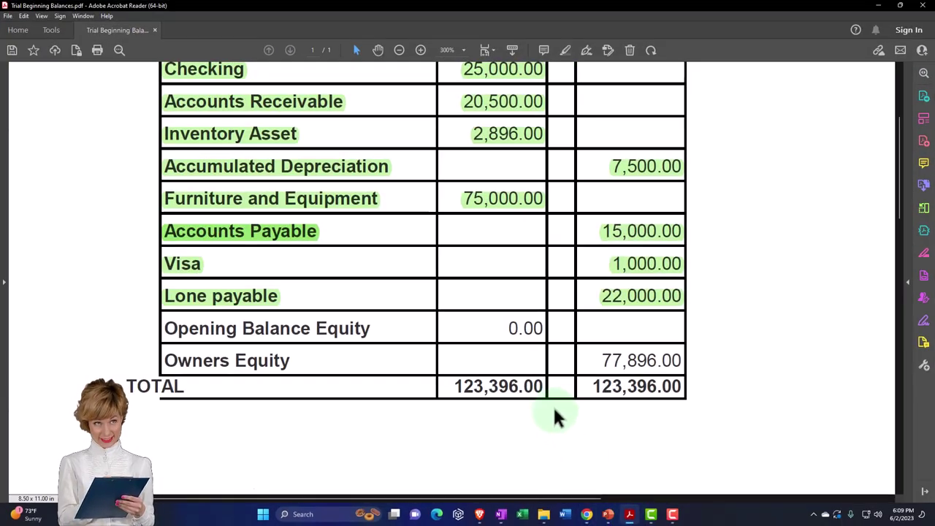
{"action": "scroll", "coordinate": [554, 415], "scroll_direction": "up", "scroll_amount": 2}
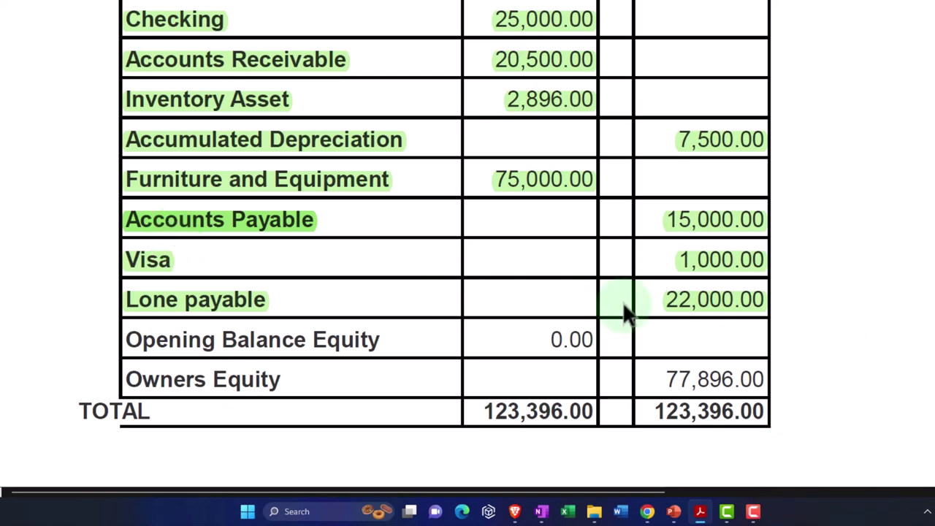
{"action": "scroll", "coordinate": [643, 310], "scroll_direction": "down", "scroll_amount": 1}
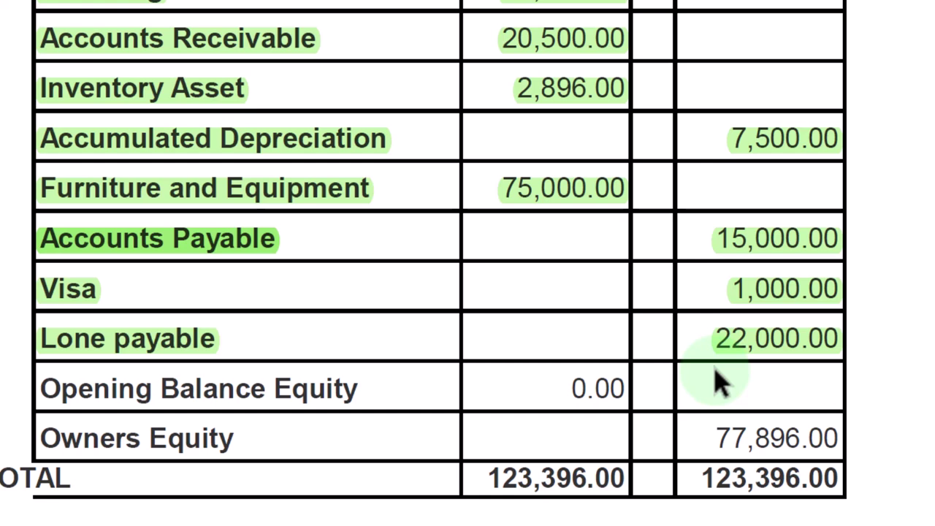
{"action": "left_click", "coordinate": [721, 440]}
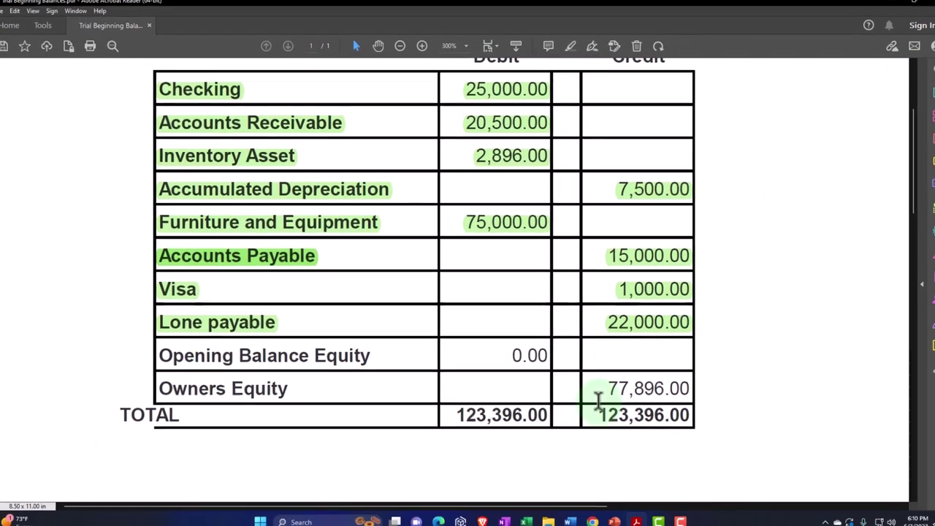
Step: Switch back to Xero in Chrome and compare the balance sheet's equity section with its assets and liabilities
{"action": "left_click", "coordinate": [593, 521]}
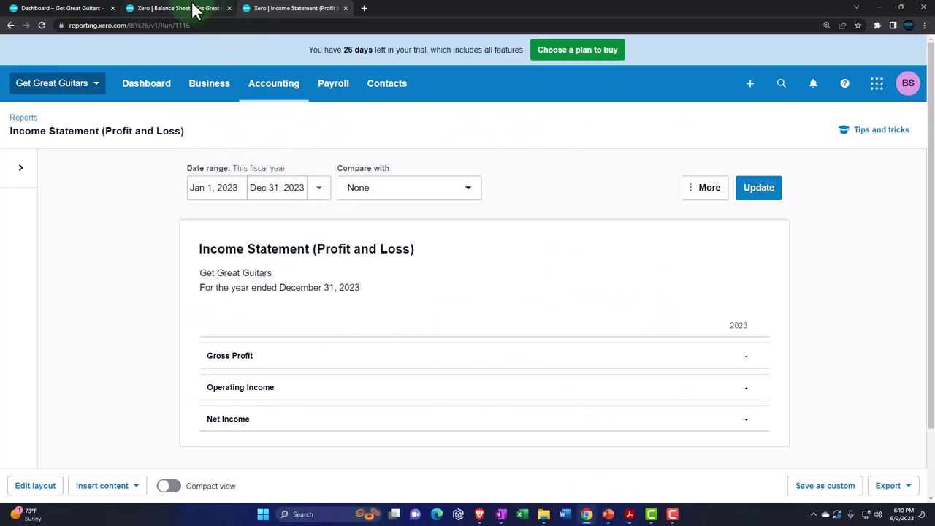
{"action": "left_click", "coordinate": [192, 8]}
{"action": "key", "text": "ctrl+plus"}
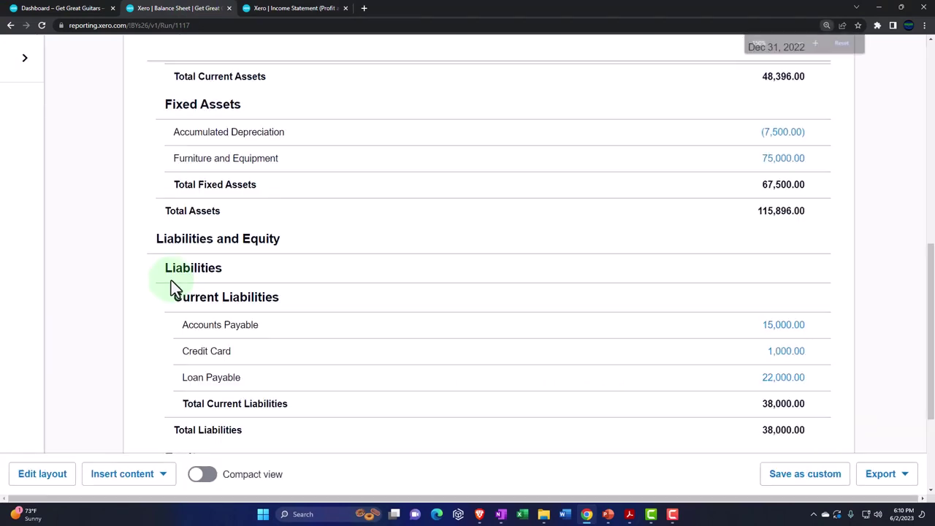
{"action": "scroll", "coordinate": [171, 280], "scroll_direction": "down", "scroll_amount": 3}
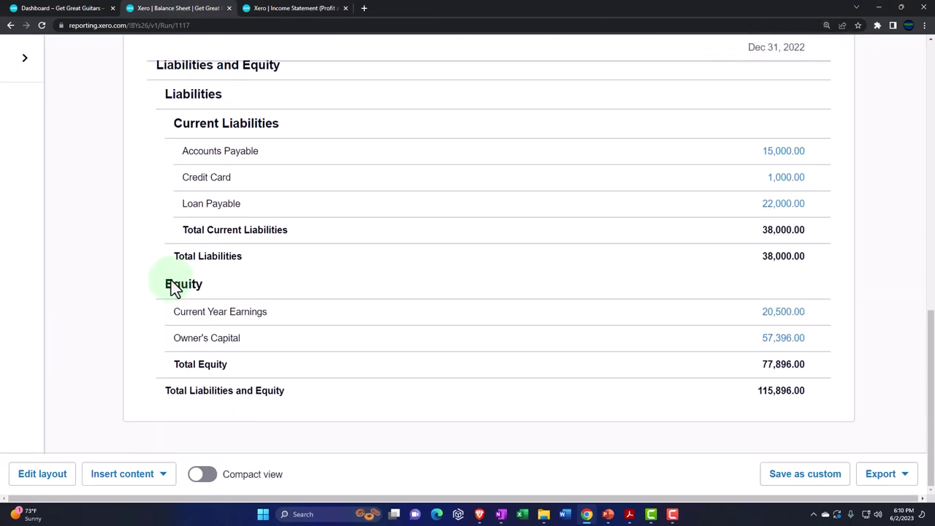
{"action": "left_click", "coordinate": [175, 288]}
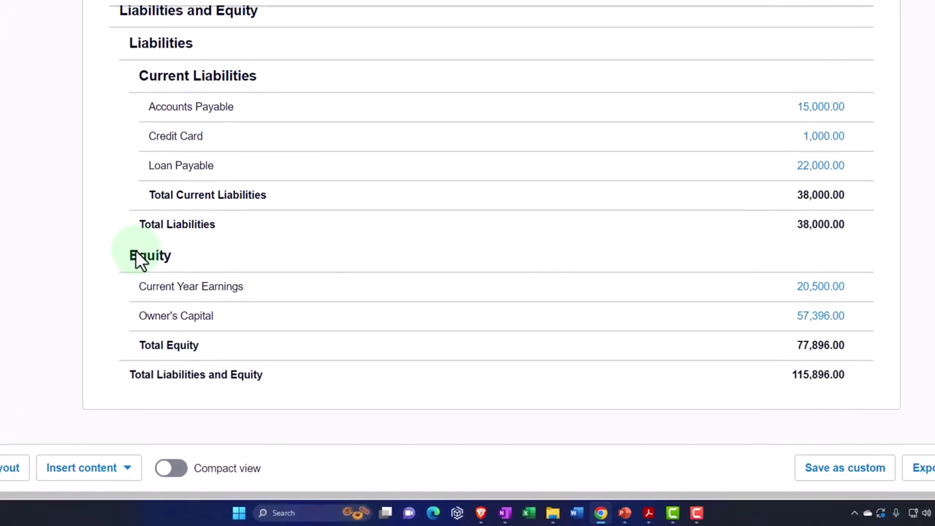
{"action": "scroll", "coordinate": [138, 259], "scroll_direction": "up", "scroll_amount": 6}
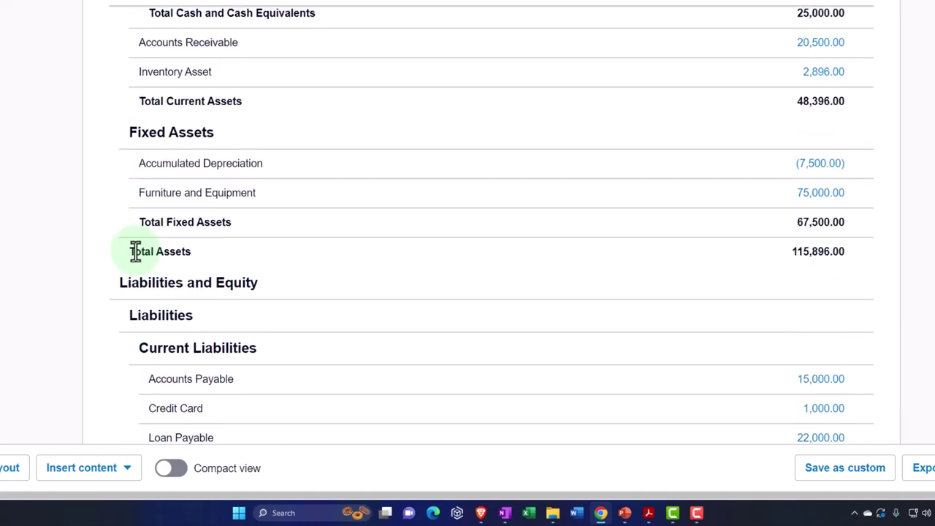
{"action": "scroll", "coordinate": [77, 201], "scroll_direction": "down", "scroll_amount": 6}
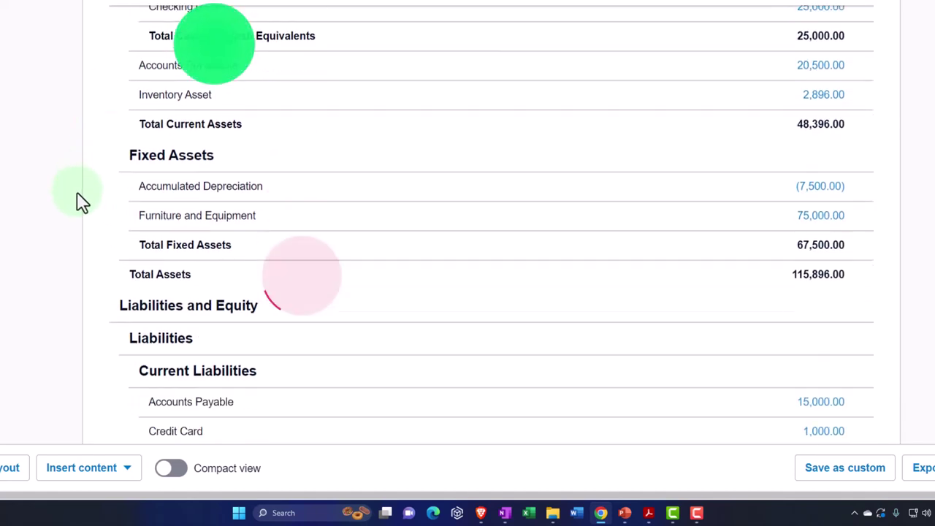
{"action": "scroll", "coordinate": [98, 282], "scroll_direction": "down", "scroll_amount": 2}
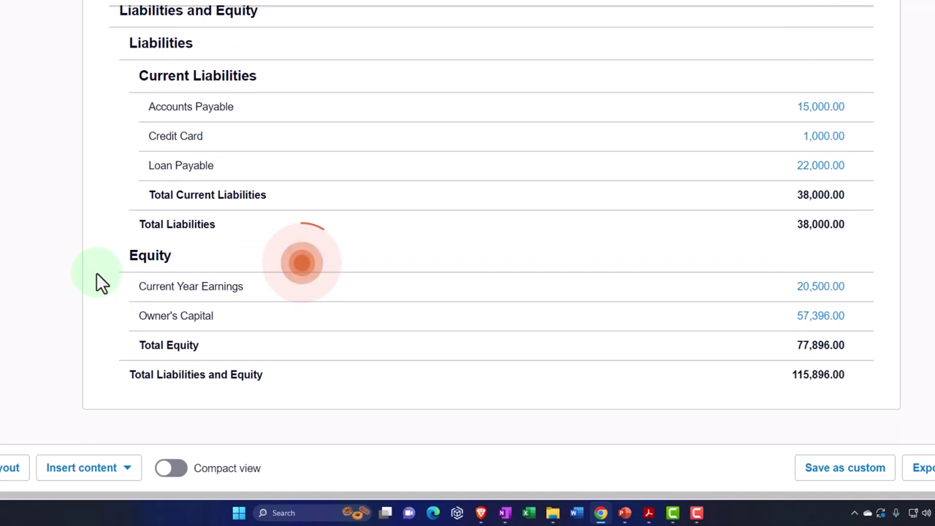
Step: Check total equity with the Windows calculator by subtracting total liabilities from total assets, and move the calculator off the report
{"action": "key", "text": "XF86Calculator"}
{"action": "scroll", "coordinate": [110, 324], "scroll_direction": "up", "scroll_amount": 5}
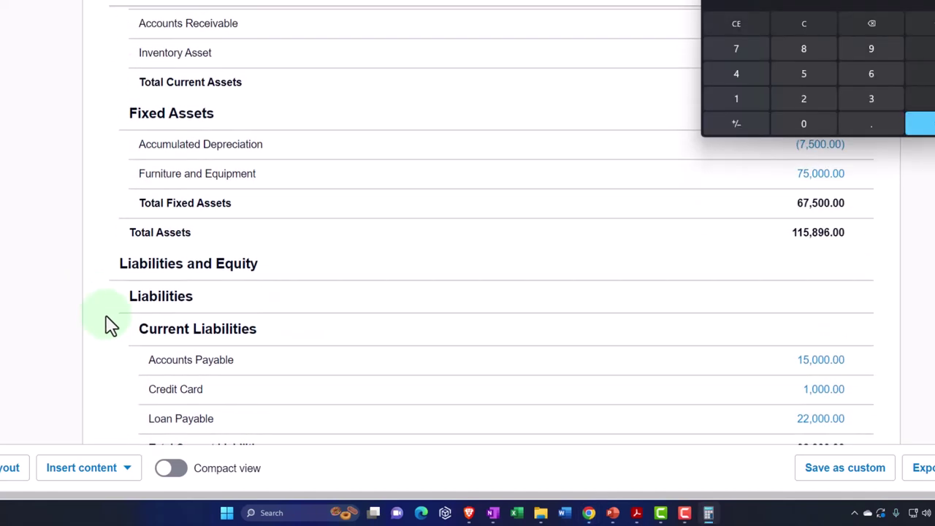
{"action": "left_click_drag", "start_coordinate": [802, 1], "coordinate": [453, 238]}
{"action": "scroll", "coordinate": [511, 241], "scroll_direction": "down", "scroll_amount": 2}
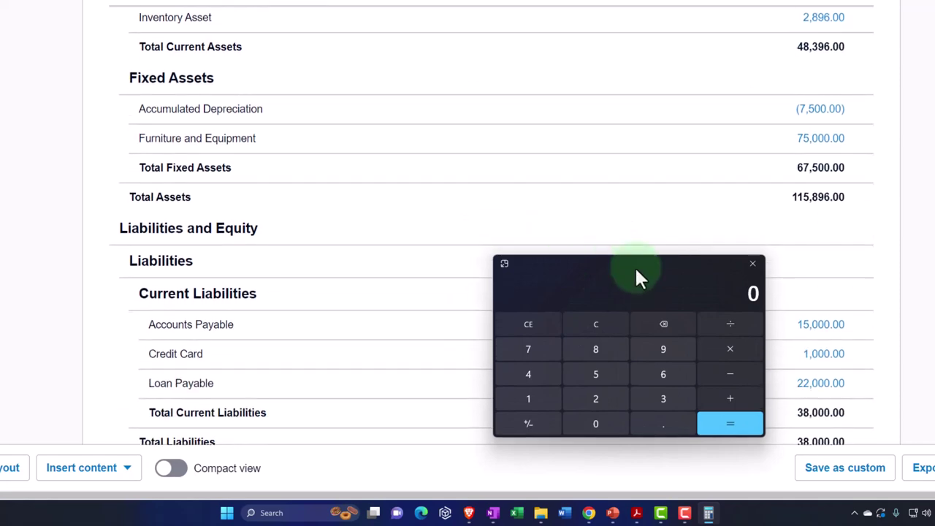
{"action": "left_click_drag", "start_coordinate": [635, 266], "coordinate": [772, 231]}
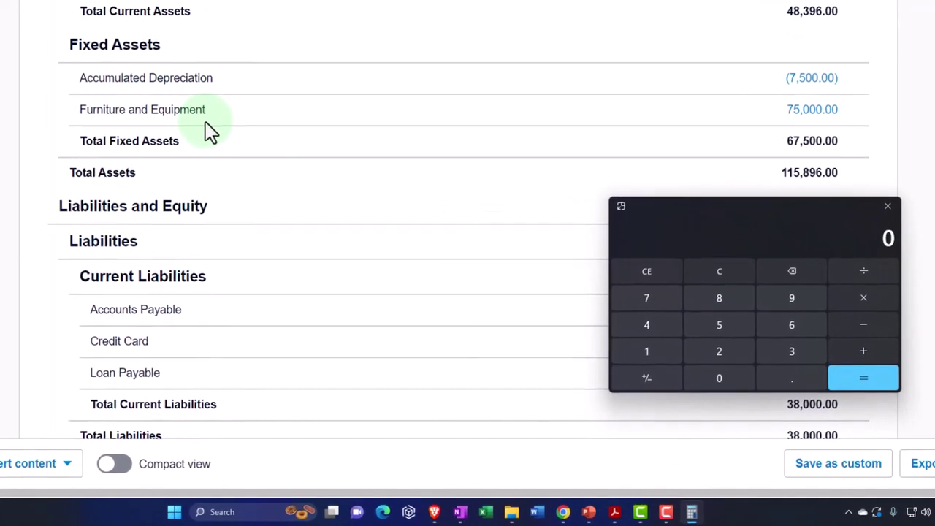
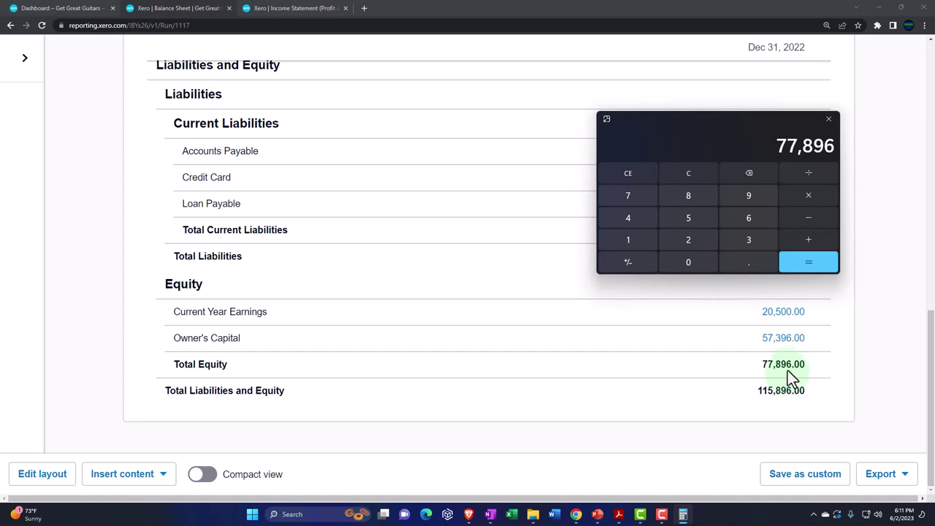
{"action": "left_click_drag", "start_coordinate": [673, 126], "coordinate": [934, 150]}
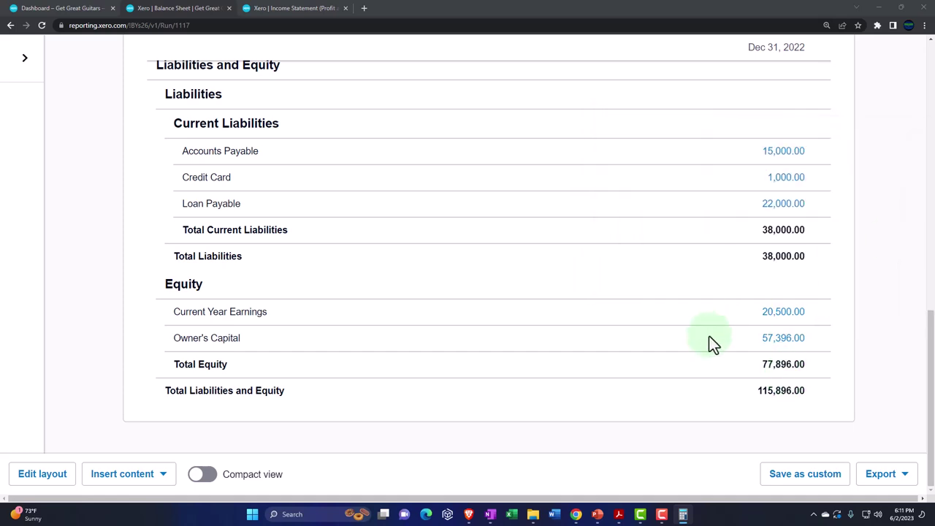
{"action": "scroll", "coordinate": [681, 357], "scroll_direction": "up", "scroll_amount": 3}
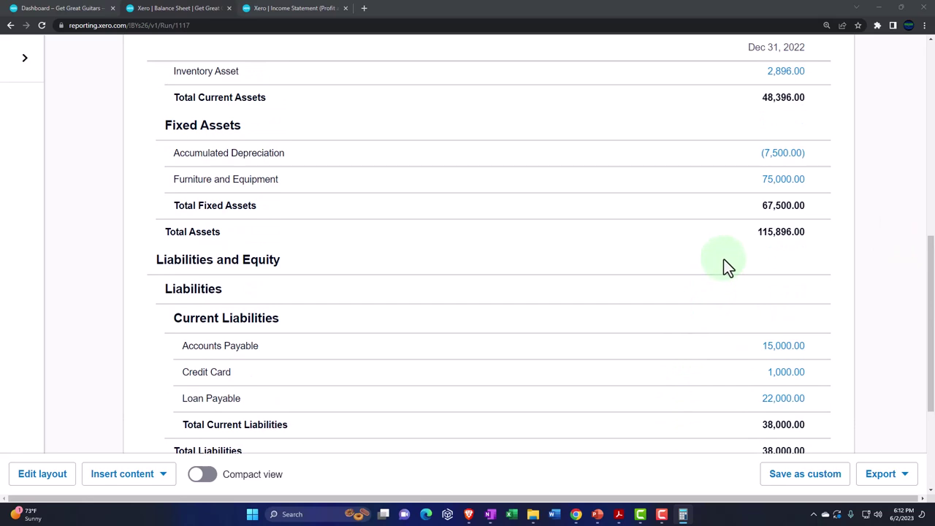
Step: Compare total assets with total liabilities, the equity lines and total liabilities and equity on the Dec 31, 2022 balance sheet
{"action": "scroll", "coordinate": [753, 289], "scroll_direction": "down", "scroll_amount": 3}
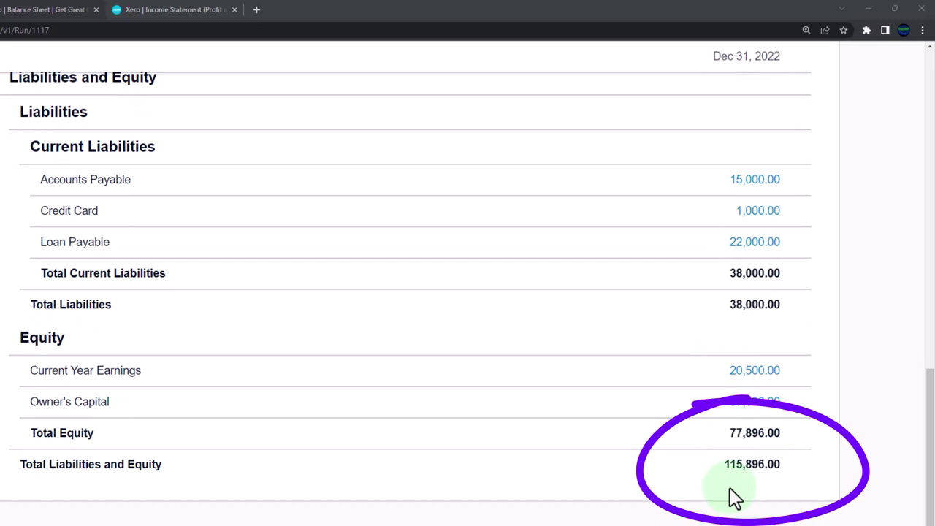
{"action": "scroll", "coordinate": [734, 497], "scroll_direction": "up", "scroll_amount": 5}
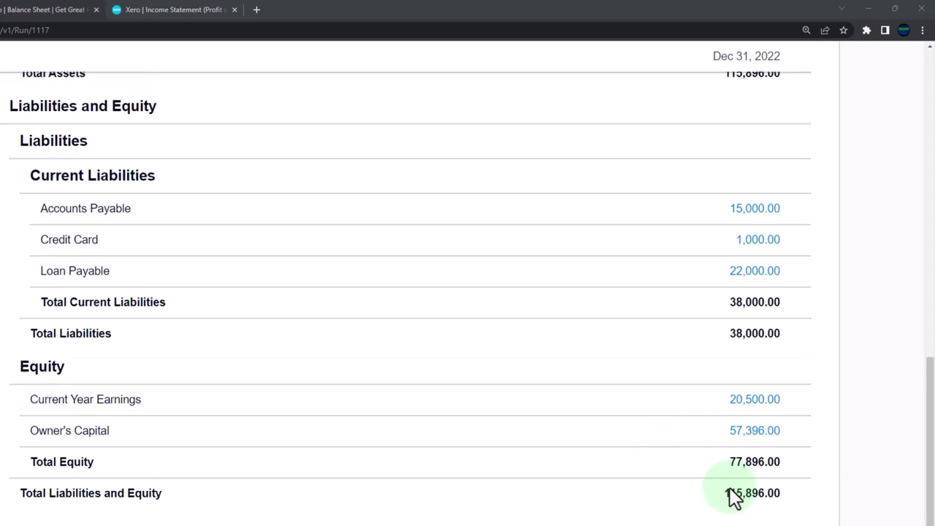
{"action": "scroll", "coordinate": [734, 497], "scroll_direction": "up", "scroll_amount": 2}
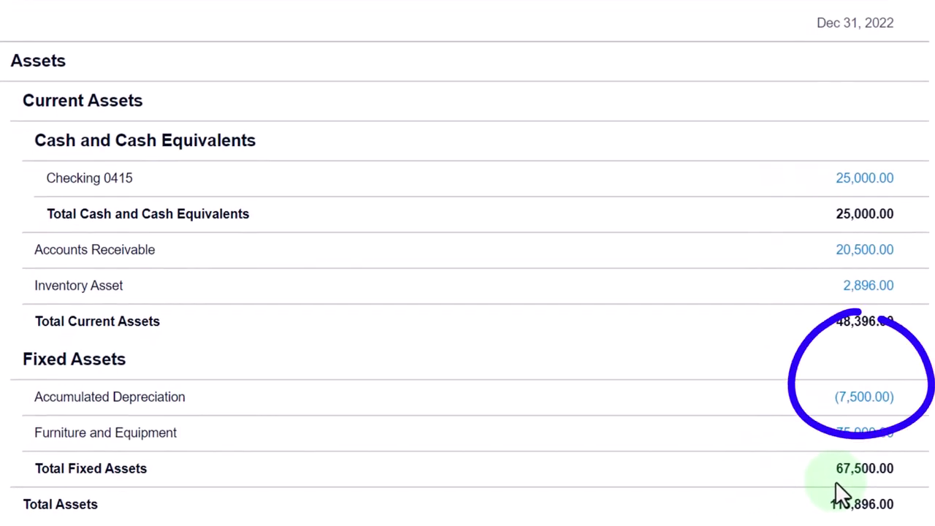
{"action": "scroll", "coordinate": [836, 481], "scroll_direction": "down", "scroll_amount": 2}
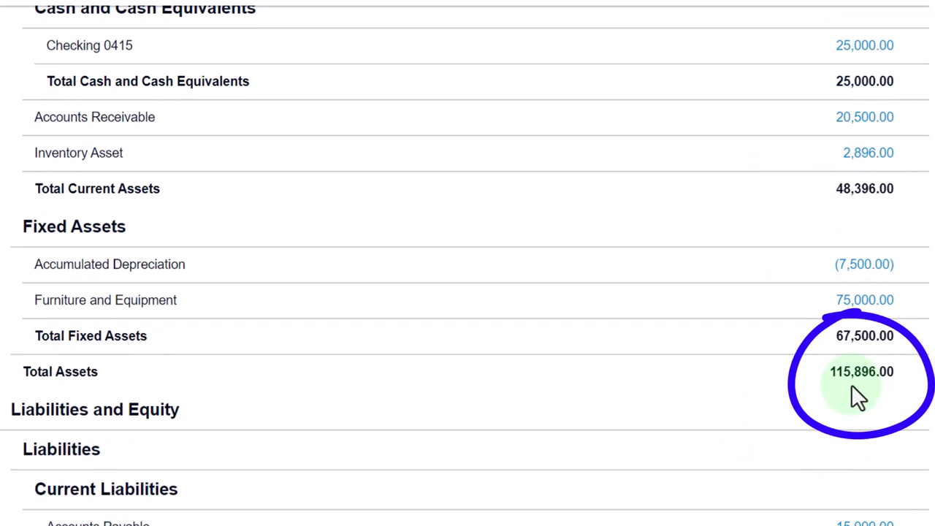
{"action": "scroll", "coordinate": [851, 385], "scroll_direction": "down", "scroll_amount": 4}
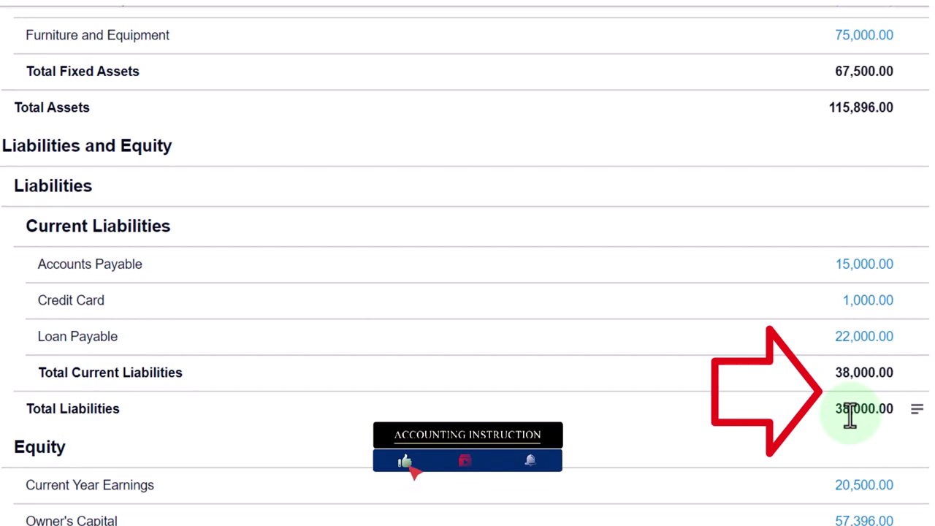
{"action": "scroll", "coordinate": [849, 414], "scroll_direction": "down", "scroll_amount": 2}
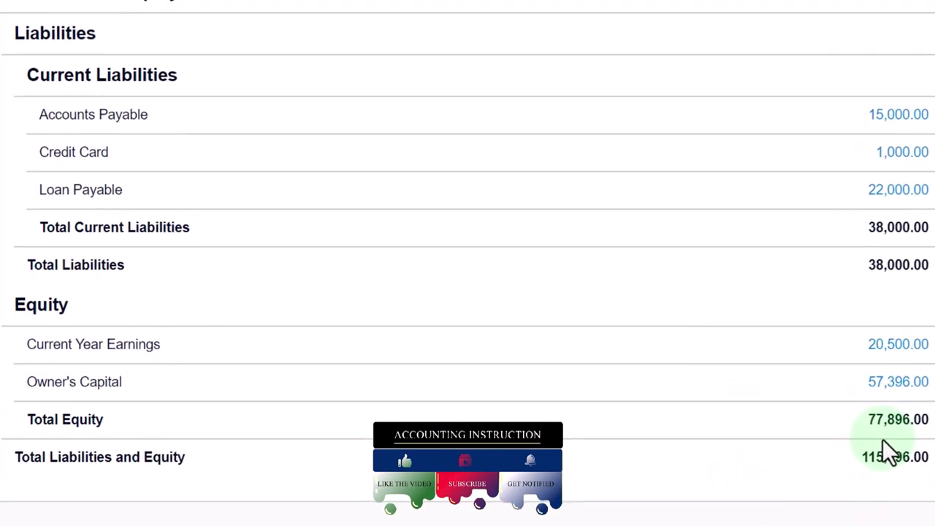
{"action": "scroll", "coordinate": [883, 439], "scroll_direction": "up", "scroll_amount": 3}
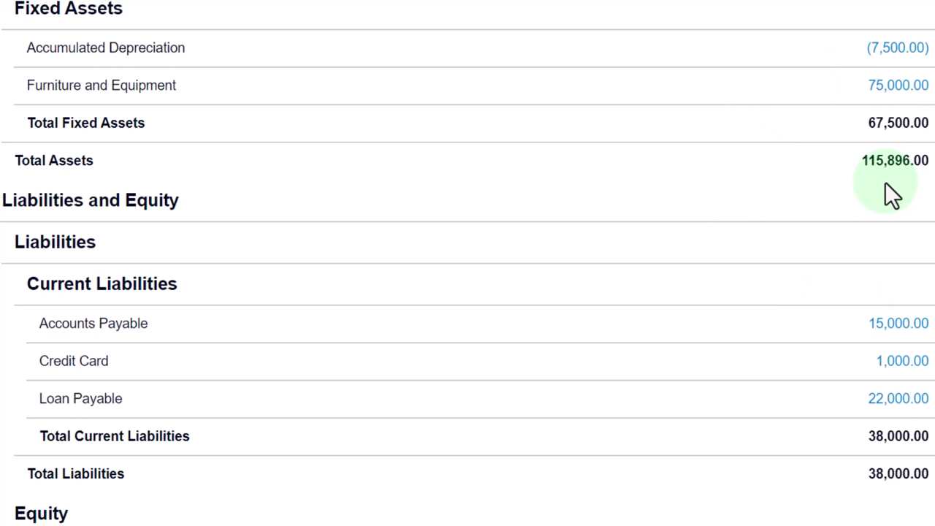
{"action": "scroll", "coordinate": [885, 182], "scroll_direction": "down", "scroll_amount": 2}
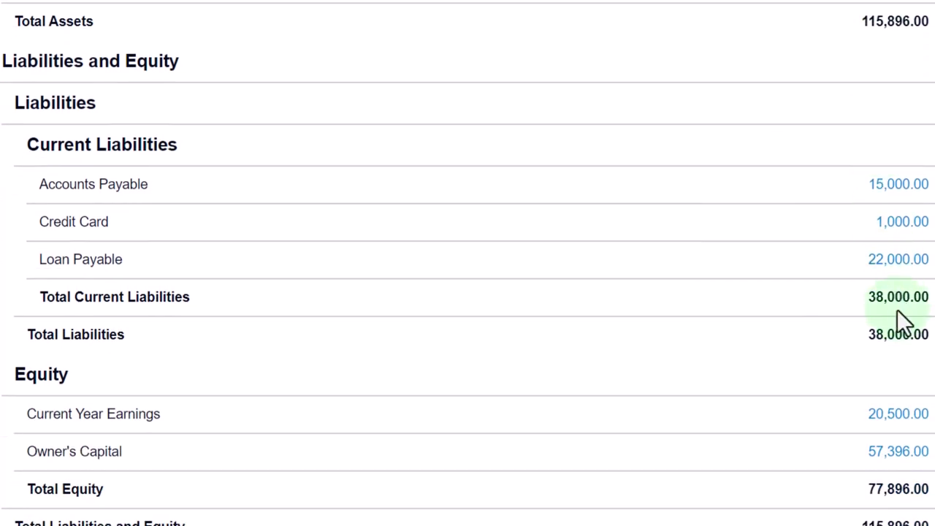
{"action": "scroll", "coordinate": [897, 310], "scroll_direction": "down", "scroll_amount": 1}
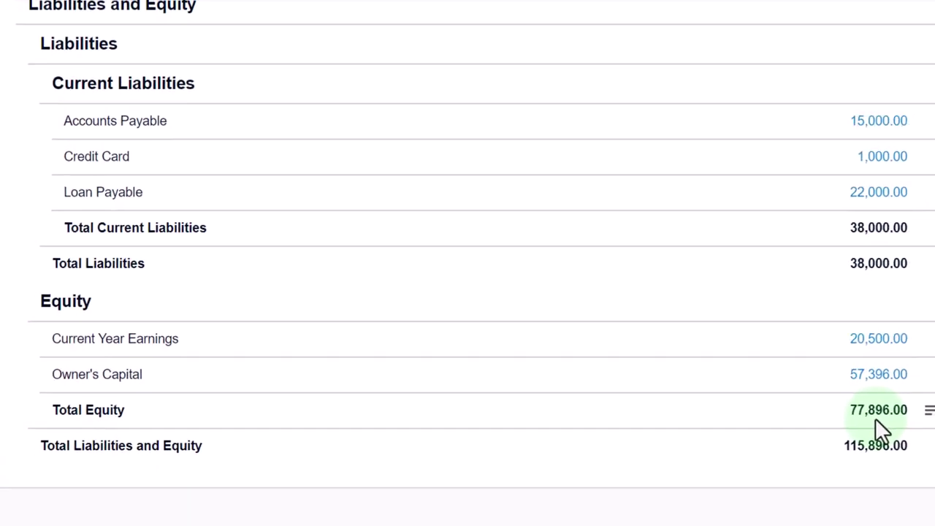
{"action": "left_click", "coordinate": [781, 376]}
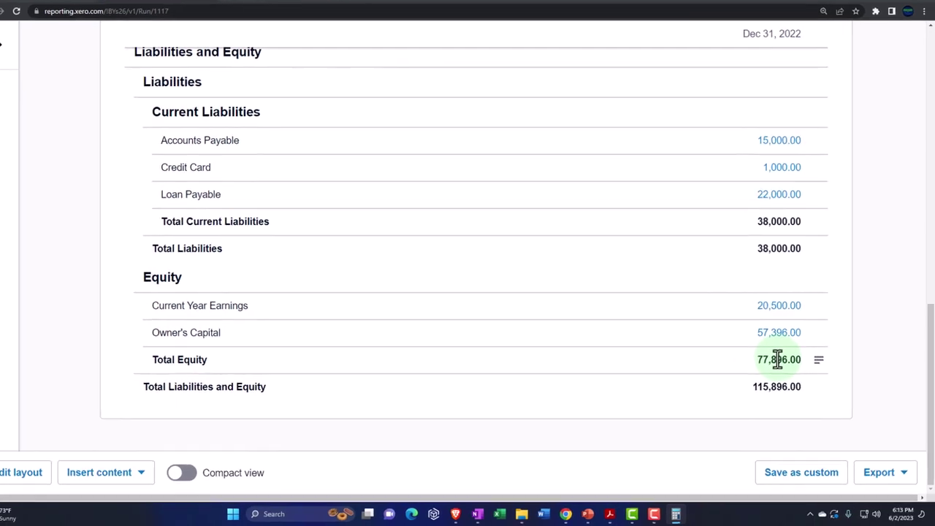
{"action": "left_click", "coordinate": [757, 338]}
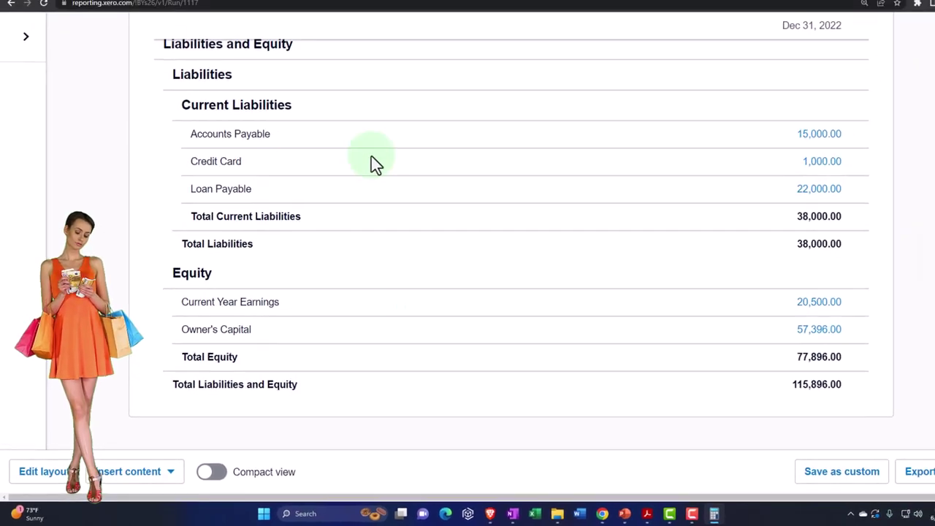
Step: Run the income statement for the last fiscal year, Jan 1 to Dec 31, 2022
{"action": "left_click", "coordinate": [293, 13]}
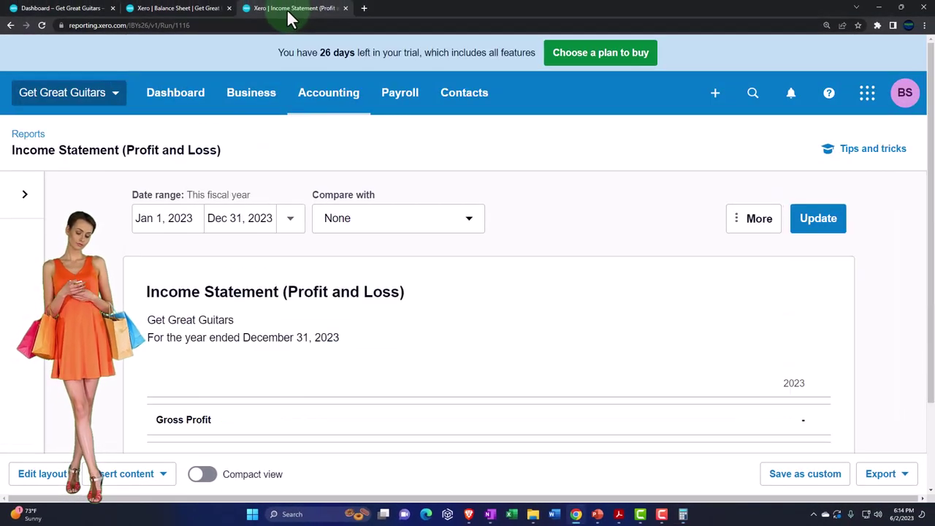
{"action": "scroll", "coordinate": [282, 266], "scroll_direction": "down", "scroll_amount": 2}
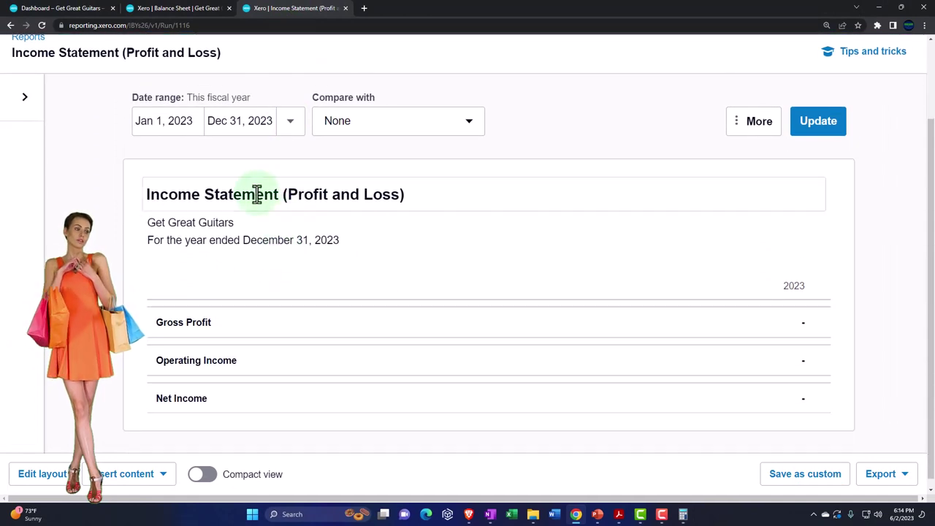
{"action": "key", "text": "ctrl+minus"}
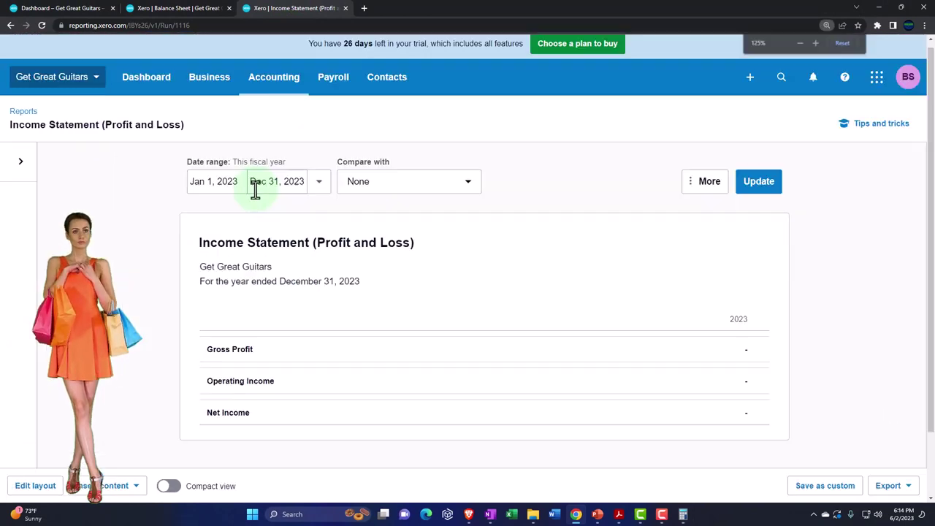
{"action": "left_click", "coordinate": [319, 184]}
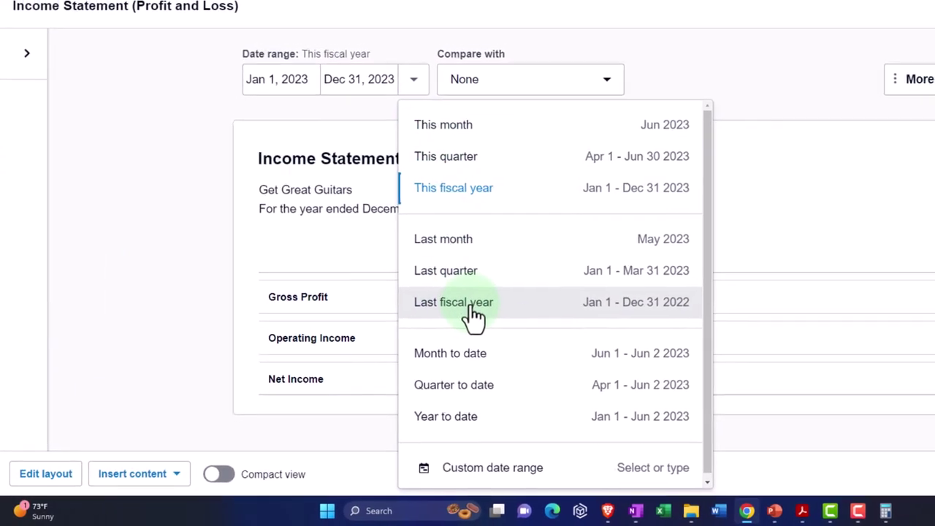
{"action": "left_click", "coordinate": [473, 314]}
{"action": "left_click", "coordinate": [757, 196]}
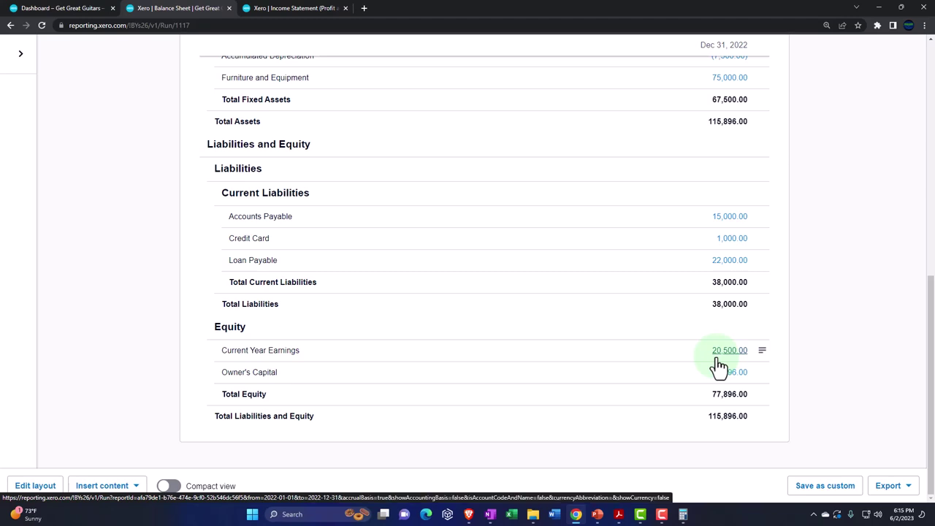
Step: Return to the income statement and rerun it for this fiscal year, Jan 1 to Dec 31, 2023
{"action": "left_click", "coordinate": [287, 10]}
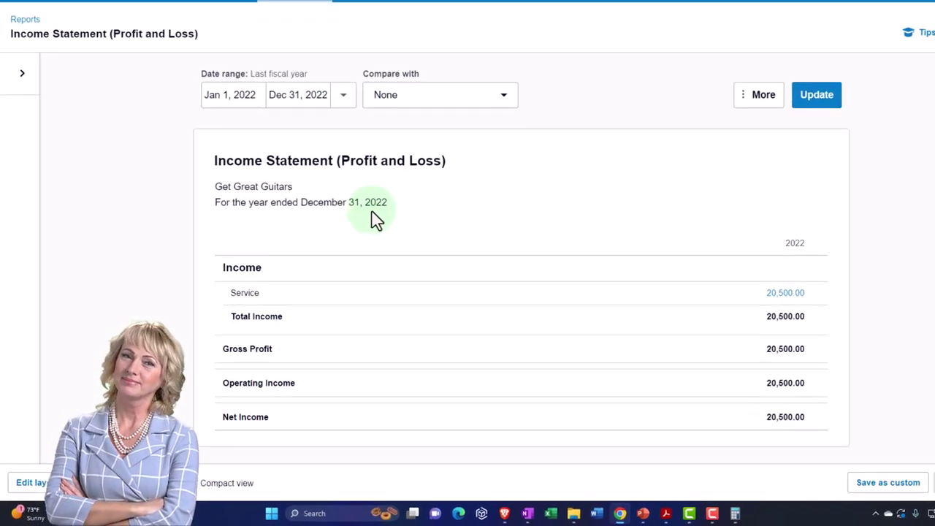
{"action": "left_click", "coordinate": [342, 95]}
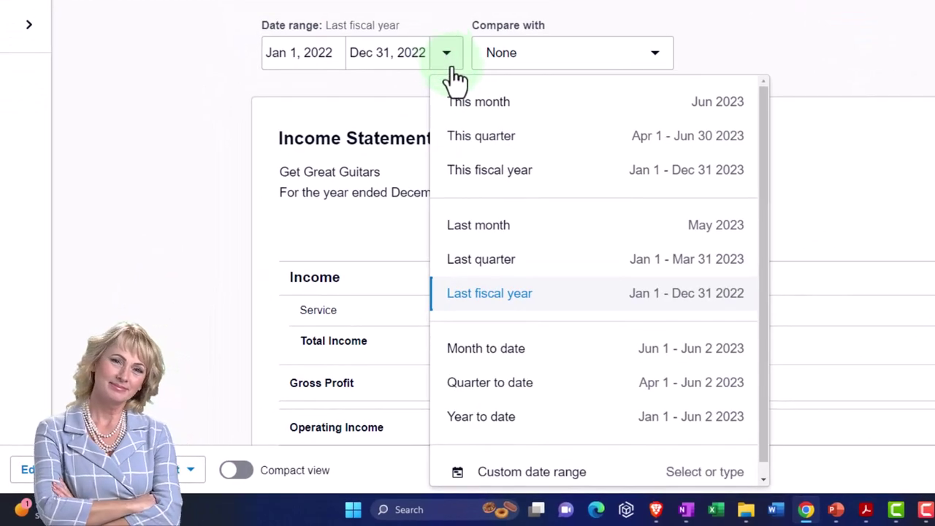
{"action": "left_click", "coordinate": [482, 172]}
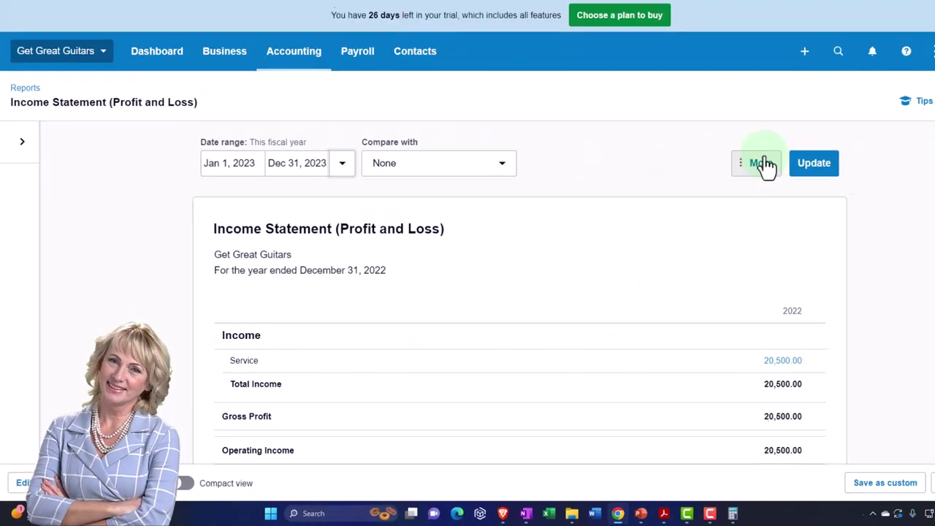
{"action": "left_click", "coordinate": [760, 190]}
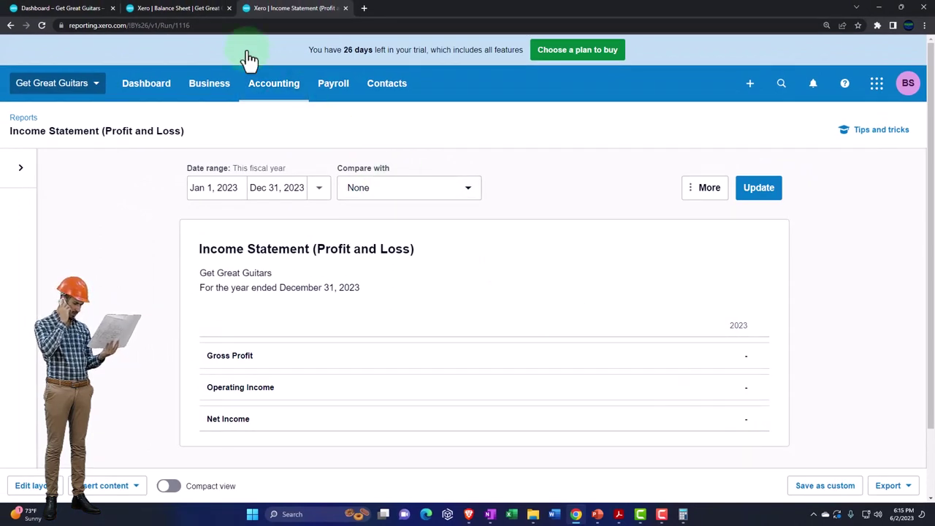
Step: Run the balance sheet as of the end of last quarter, Mar 31, 2023, and examine its equity section
{"action": "left_click", "coordinate": [196, 15]}
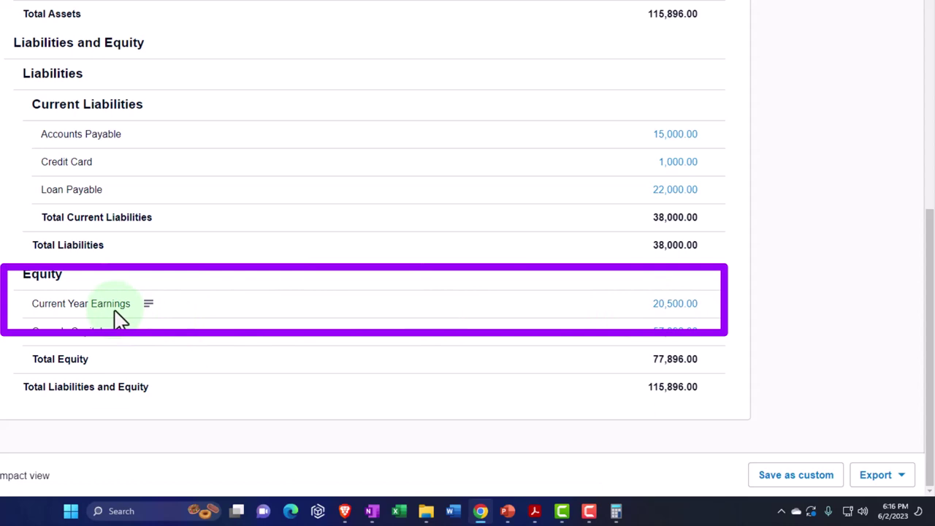
{"action": "scroll", "coordinate": [117, 320], "scroll_direction": "up", "scroll_amount": 10}
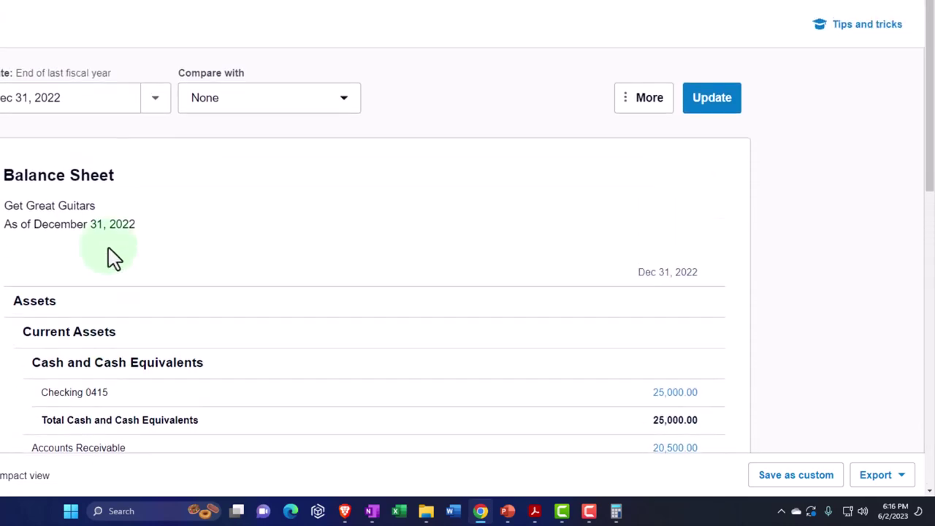
{"action": "left_click", "coordinate": [155, 101]}
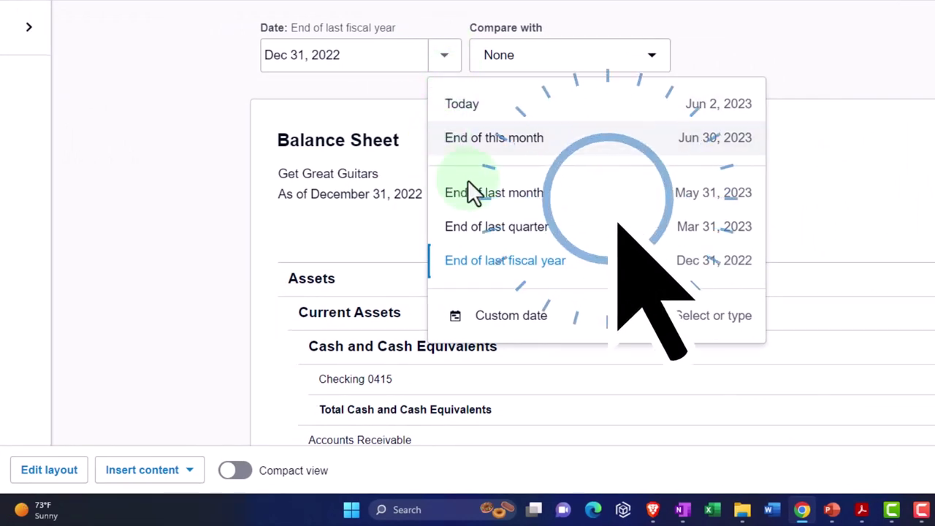
{"action": "left_click", "coordinate": [533, 228]}
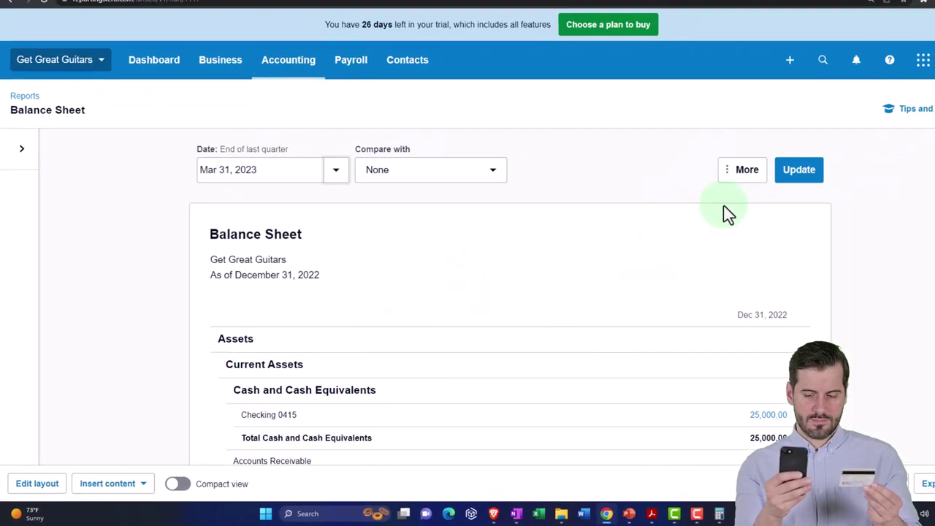
{"action": "left_click", "coordinate": [798, 170]}
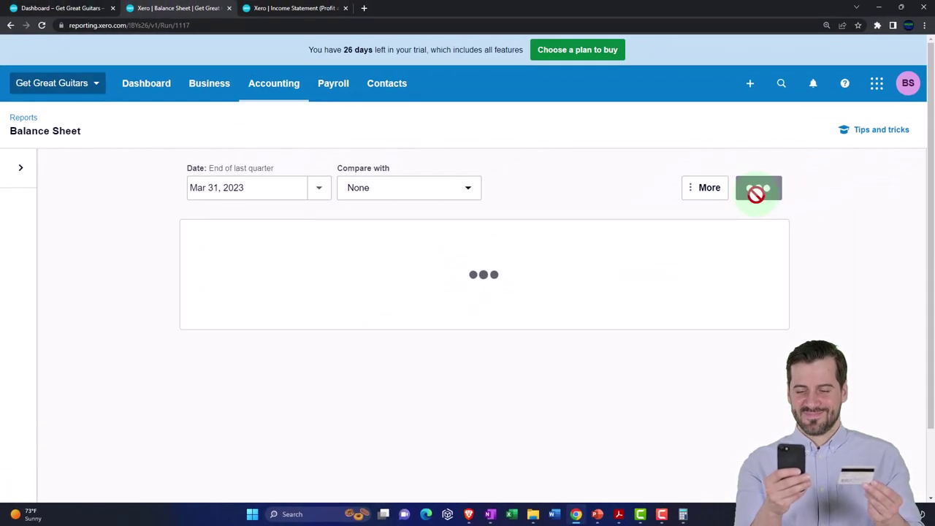
{"action": "scroll", "coordinate": [496, 296], "scroll_direction": "down", "scroll_amount": 6}
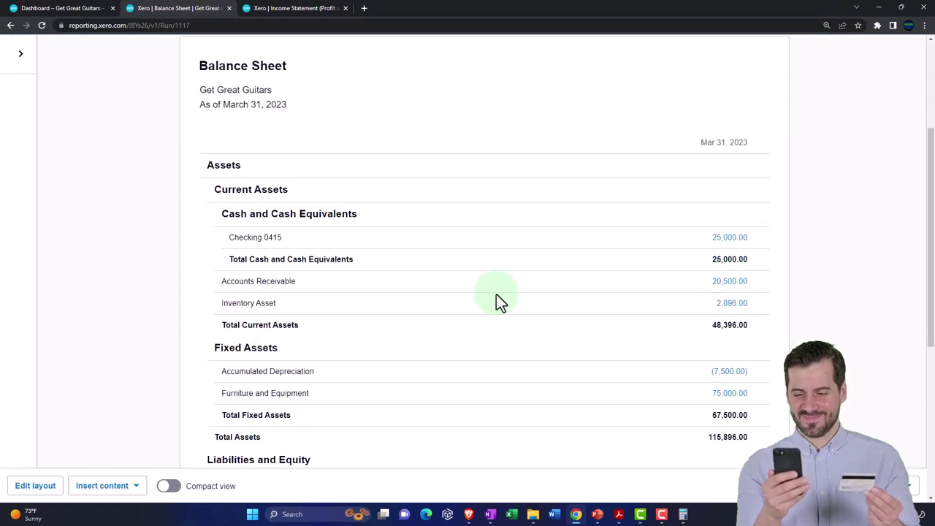
{"action": "scroll", "coordinate": [496, 296], "scroll_direction": "down", "scroll_amount": 1}
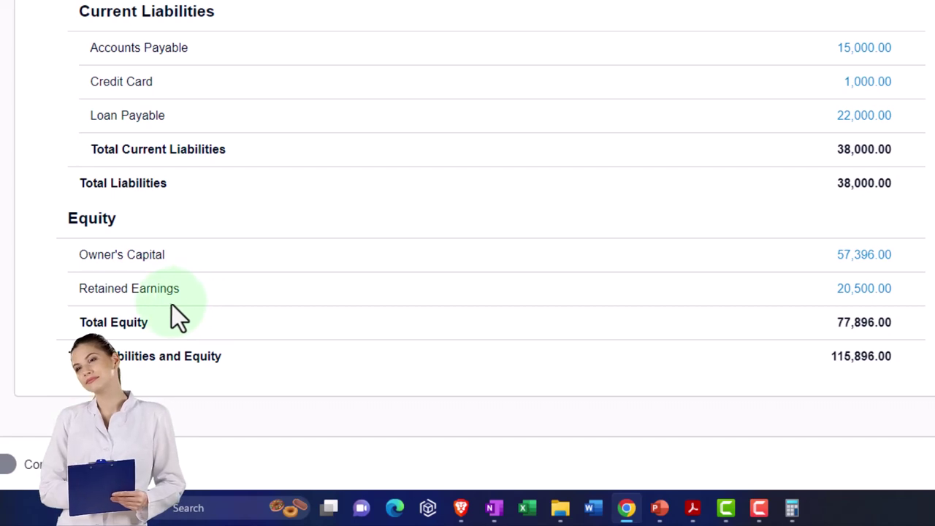
{"action": "mouse_move", "coordinate": [142, 300]}
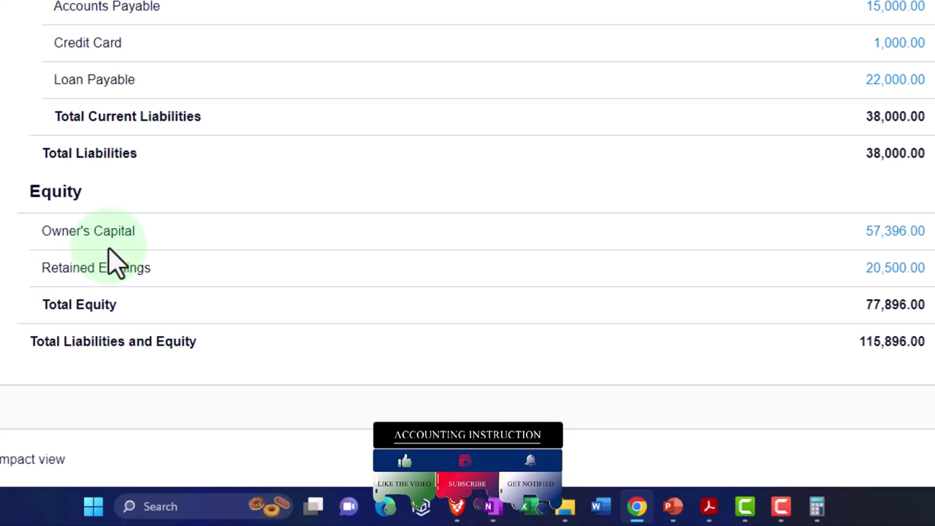
{"action": "left_click", "coordinate": [109, 253]}
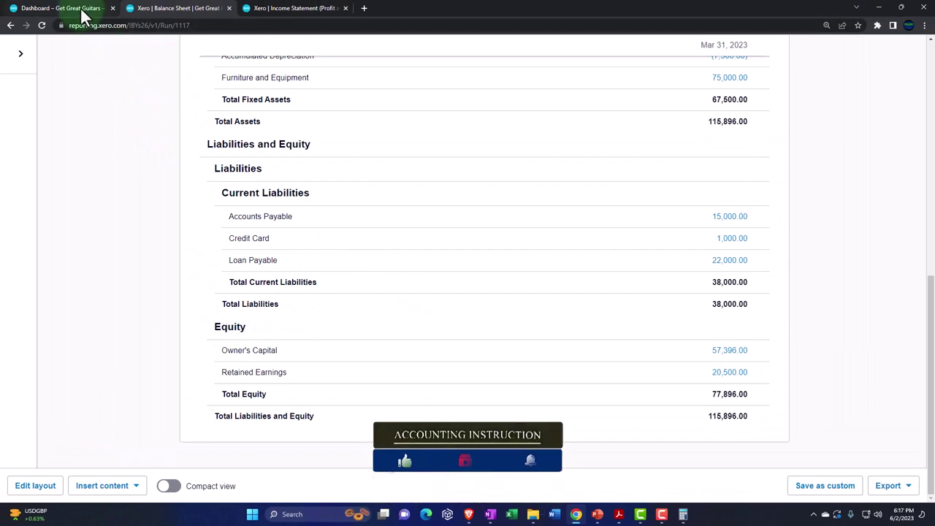
Step: Open the chart of accounts from the Get Great Guitars dashboard and look through the list of all accounts
{"action": "left_click", "coordinate": [83, 14]}
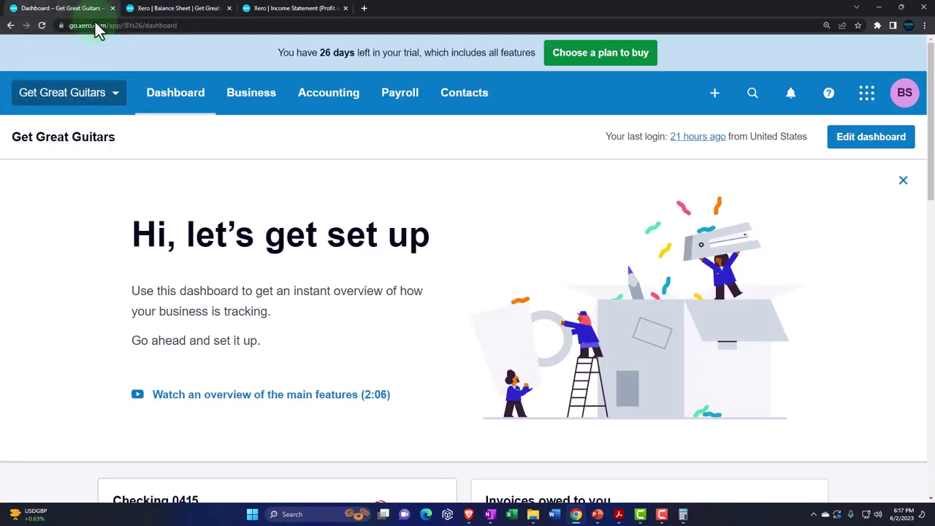
{"action": "left_click", "coordinate": [321, 106]}
{"action": "scroll", "coordinate": [356, 233], "scroll_direction": "down", "scroll_amount": 1}
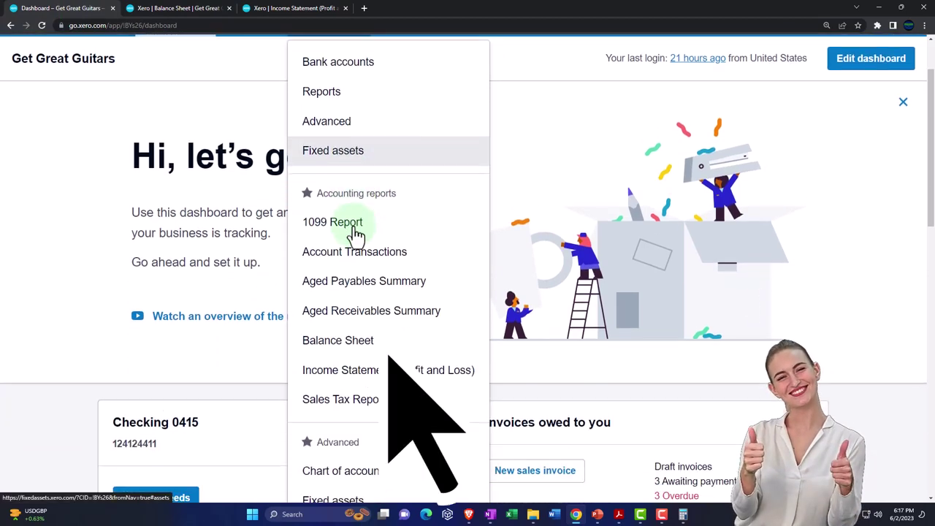
{"action": "scroll", "coordinate": [356, 234], "scroll_direction": "down", "scroll_amount": 2}
{"action": "left_click", "coordinate": [355, 236]}
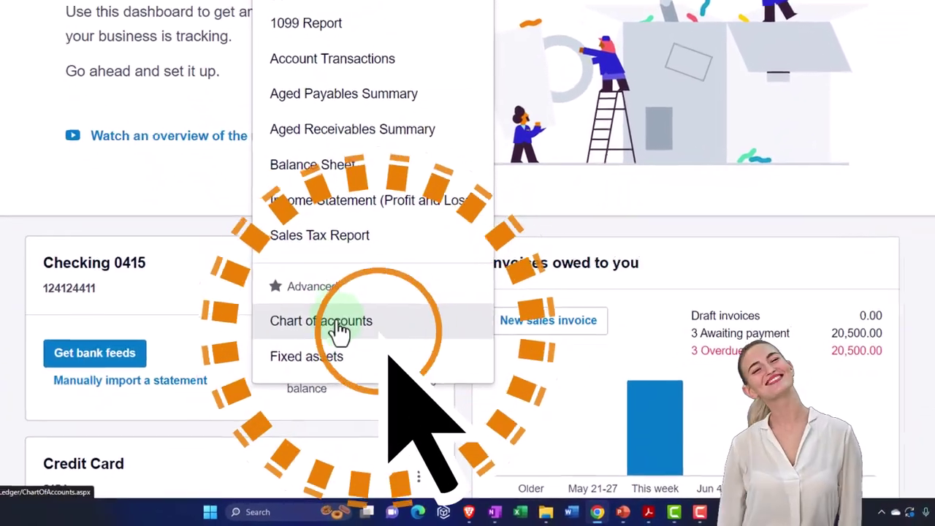
{"action": "left_click", "coordinate": [339, 347]}
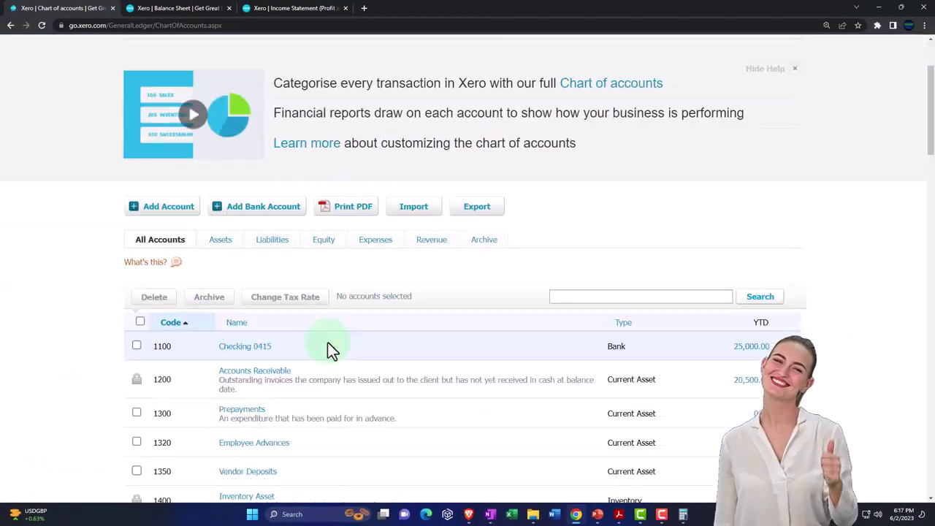
{"action": "scroll", "coordinate": [325, 351], "scroll_direction": "down", "scroll_amount": 5}
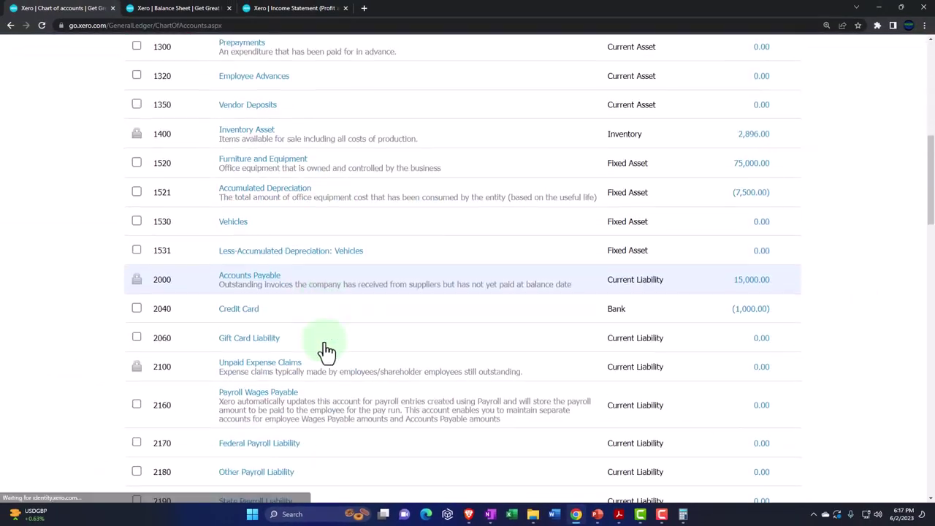
{"action": "scroll", "coordinate": [327, 353], "scroll_direction": "down", "scroll_amount": 2}
{"action": "scroll", "coordinate": [328, 361], "scroll_direction": "up", "scroll_amount": 10}
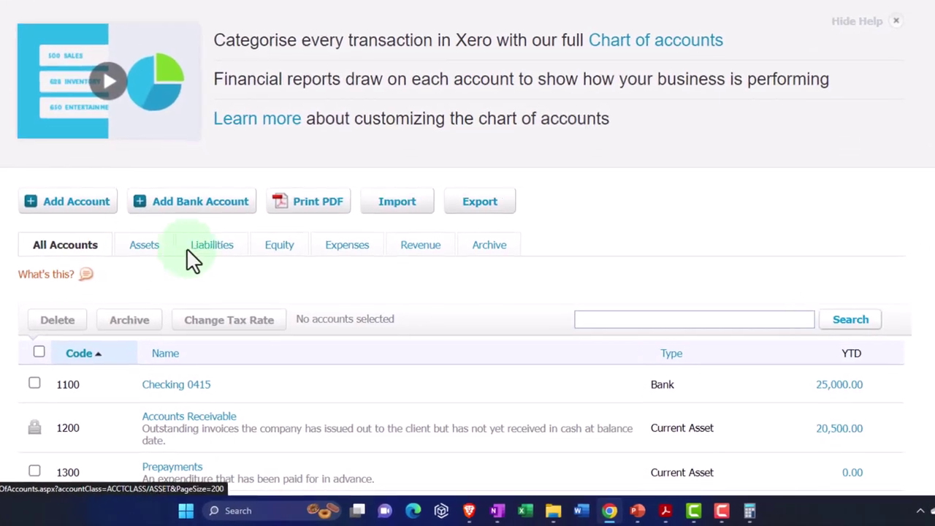
Step: Rename equity account 3900, Retained Earnings, as "Owner Capital" in the chart of accounts and save it
{"action": "left_click", "coordinate": [282, 249]}
{"action": "scroll", "coordinate": [285, 260], "scroll_direction": "down", "scroll_amount": 3}
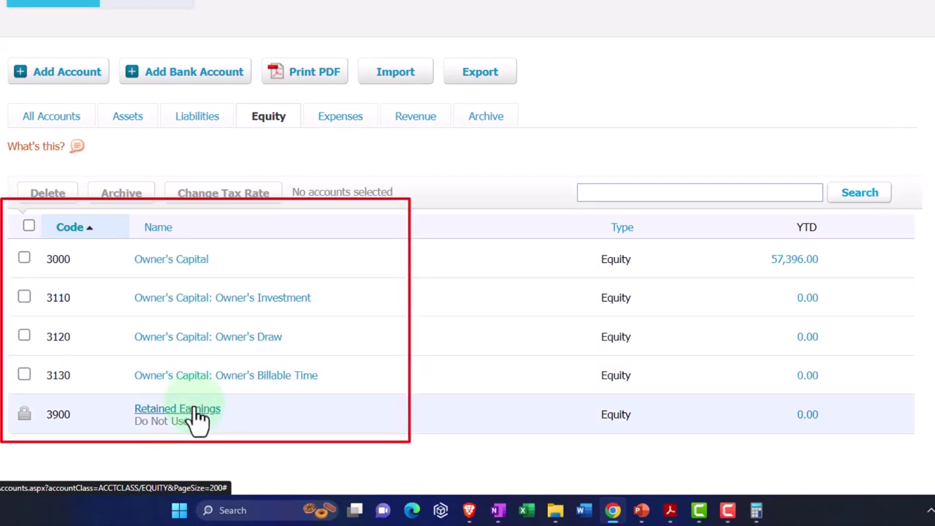
{"action": "left_click", "coordinate": [196, 413]}
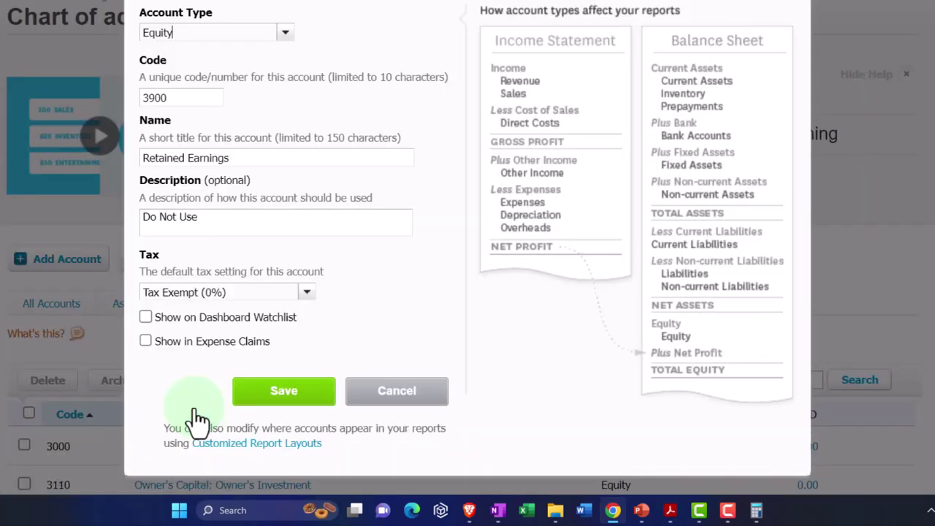
{"action": "triple_click", "coordinate": [241, 158]}
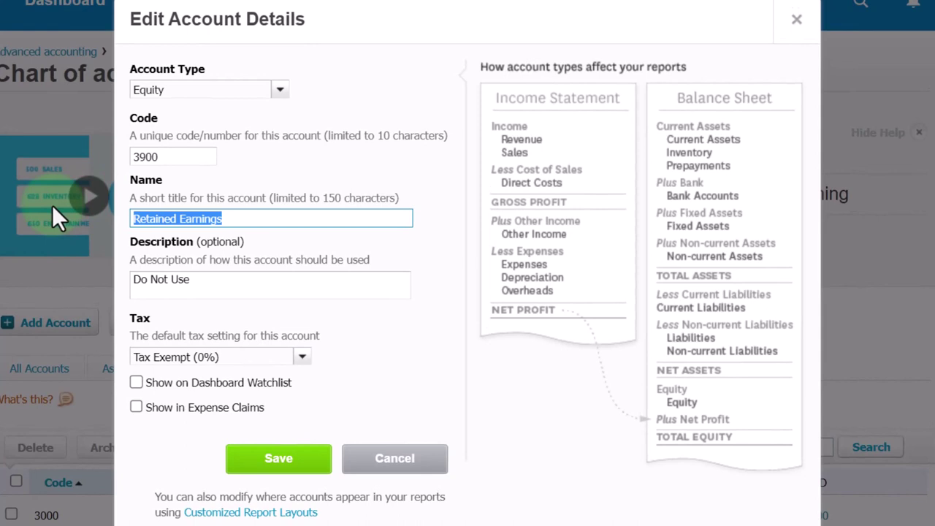
{"action": "type", "text": "Ow"}
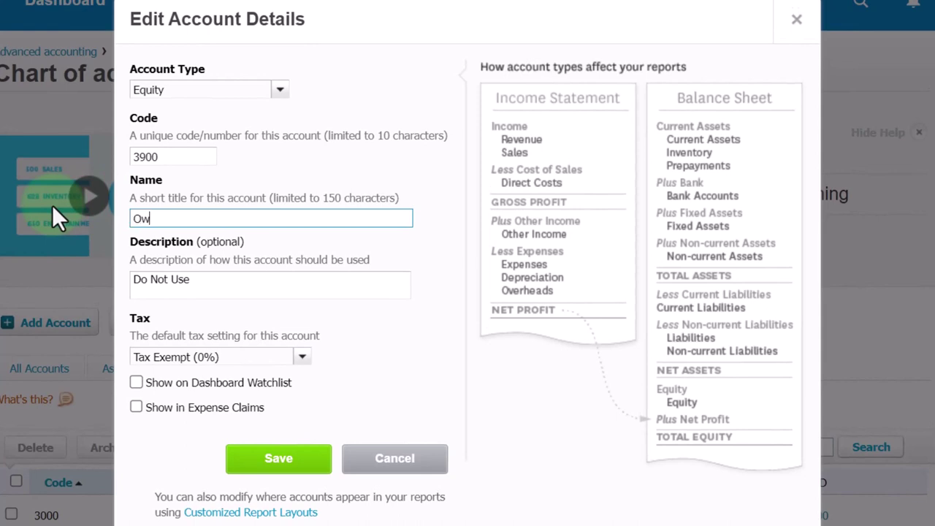
{"action": "type", "text": "ner Capital"}
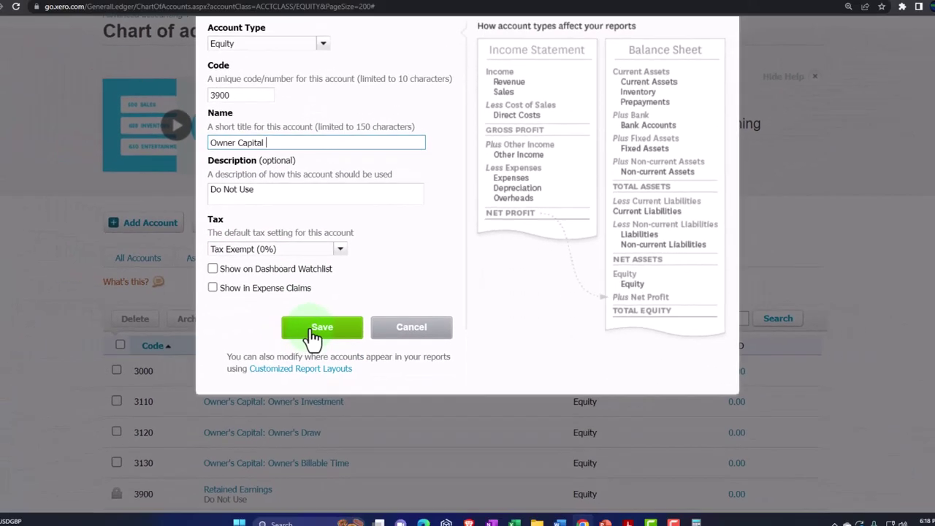
{"action": "left_click", "coordinate": [267, 459]}
Step: Rename equity account 3000, Owner's Capital, as "Beg Equity" and save it
{"action": "scroll", "coordinate": [320, 338], "scroll_direction": "down", "scroll_amount": 1}
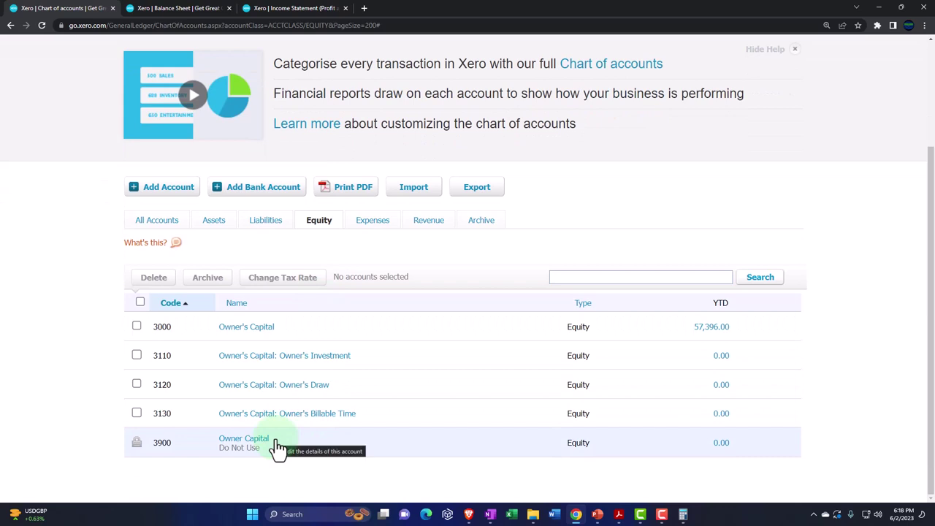
{"action": "left_click", "coordinate": [263, 331]}
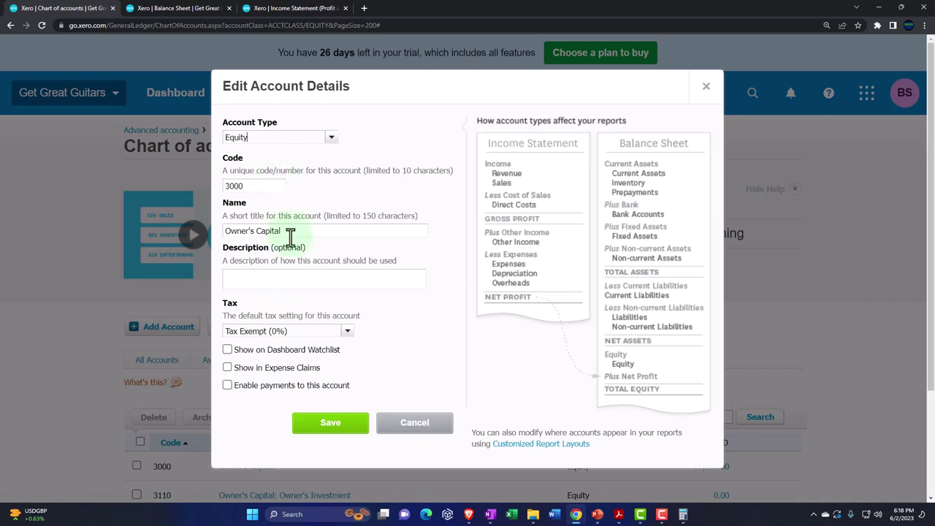
{"action": "left_click", "coordinate": [293, 234]}
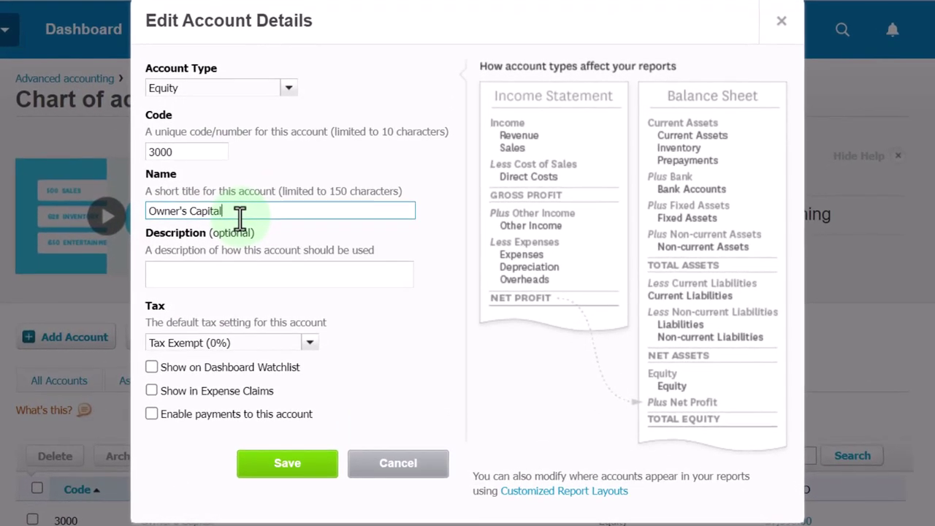
{"action": "key", "text": "BackSpace"}
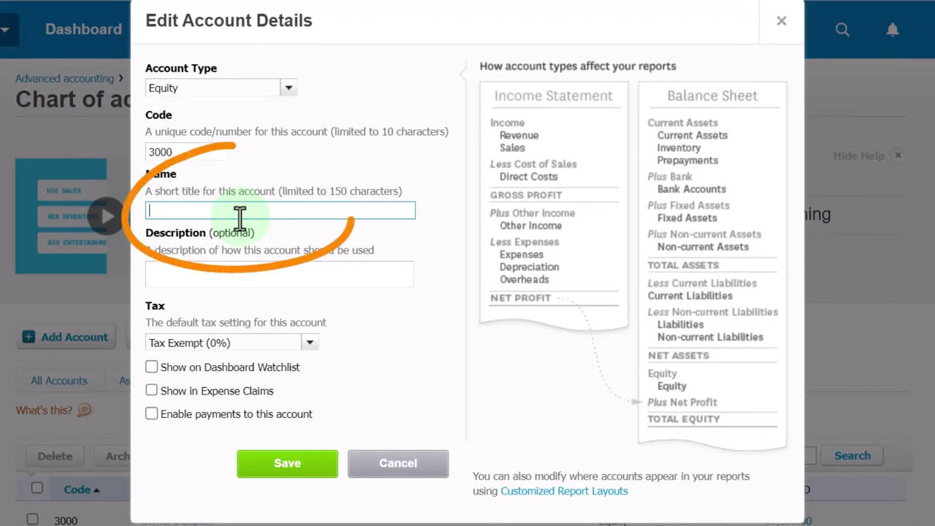
{"action": "type", "text": "Beg E"}
{"action": "key", "text": "Tab"}
{"action": "type", "text": "u"}
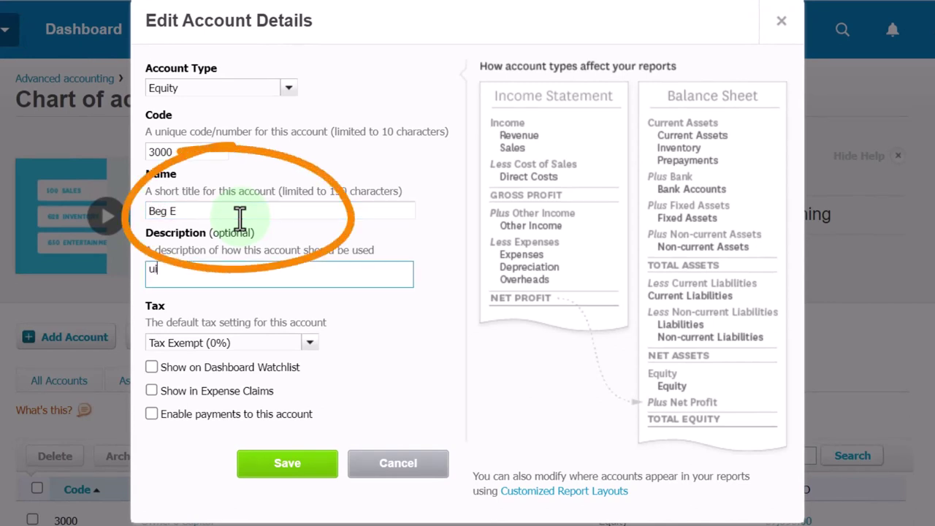
{"action": "left_click", "coordinate": [240, 217]}
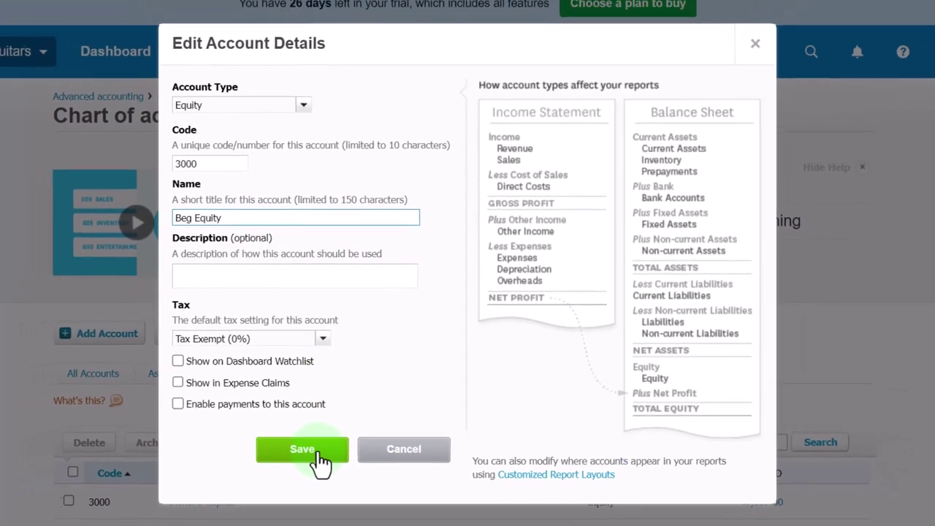
{"action": "left_click", "coordinate": [296, 467]}
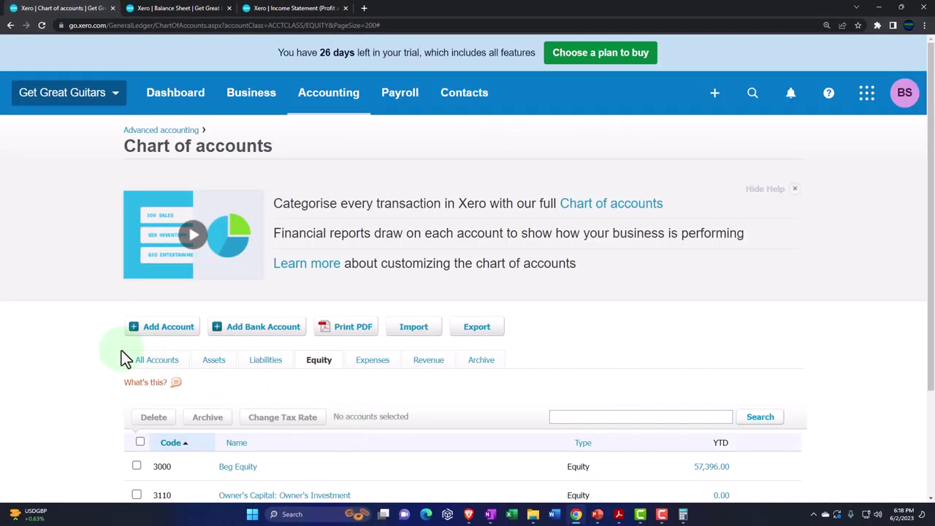
Step: Rerun the Mar 31, 2023 balance sheet and check the renamed accounts in its equity section
{"action": "scroll", "coordinate": [97, 353], "scroll_direction": "down", "scroll_amount": 2}
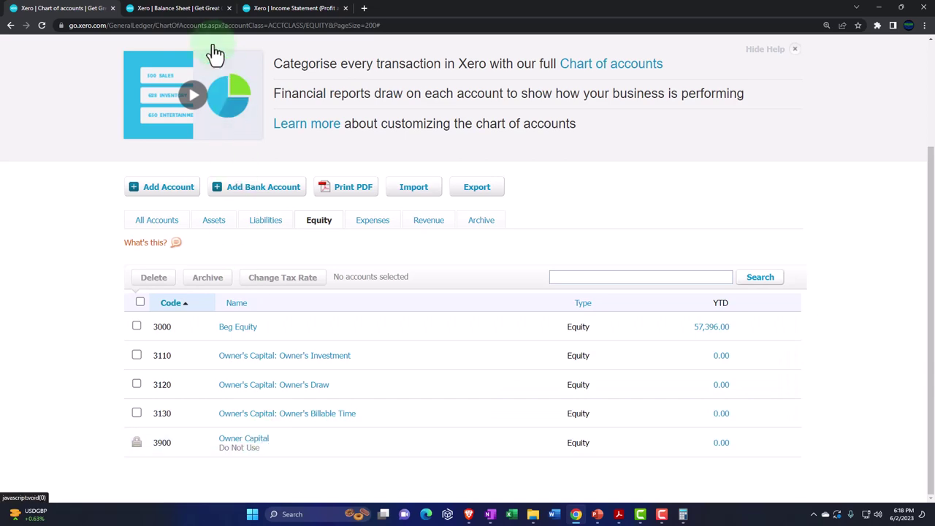
{"action": "left_click", "coordinate": [190, 8]}
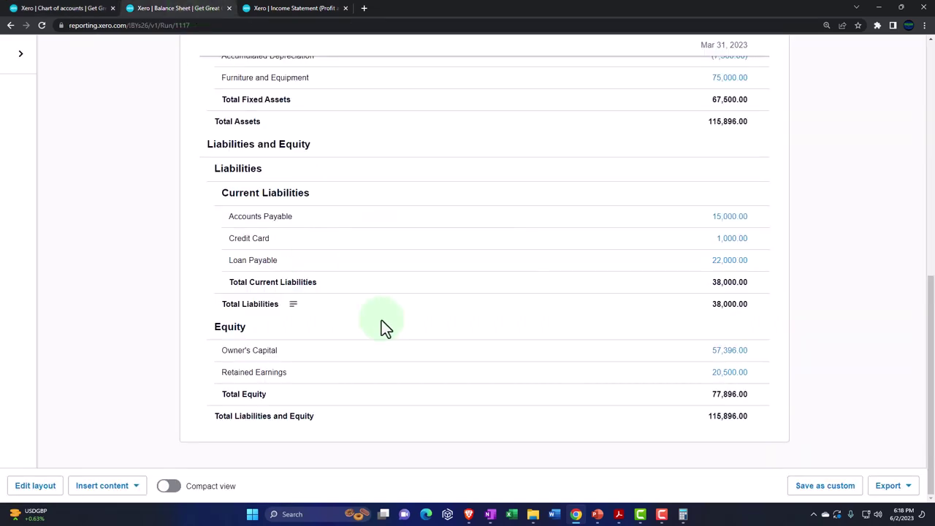
{"action": "scroll", "coordinate": [431, 345], "scroll_direction": "up", "scroll_amount": 10}
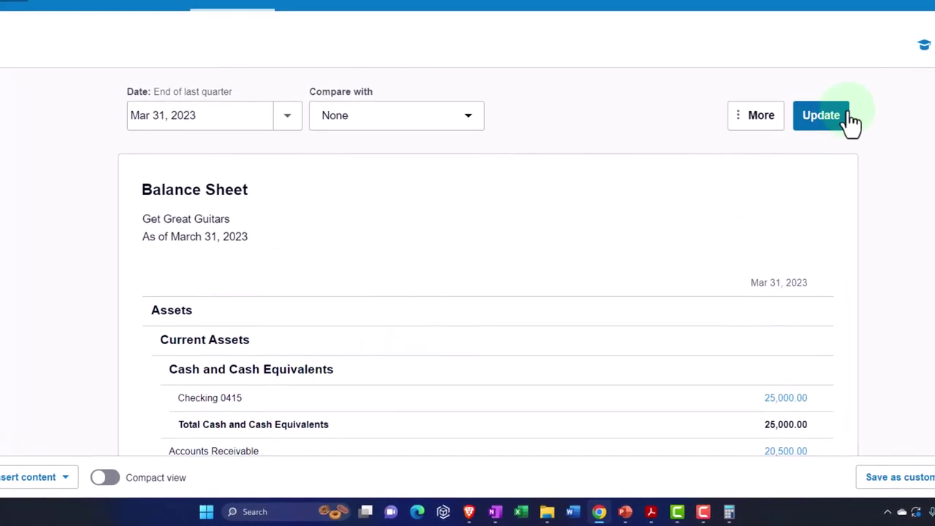
{"action": "left_click", "coordinate": [847, 117]}
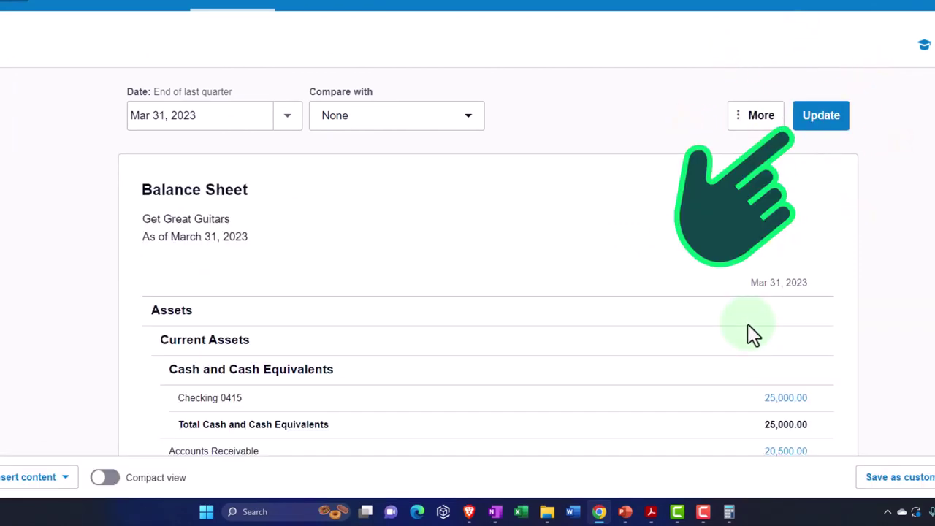
{"action": "scroll", "coordinate": [753, 333], "scroll_direction": "down", "scroll_amount": 10}
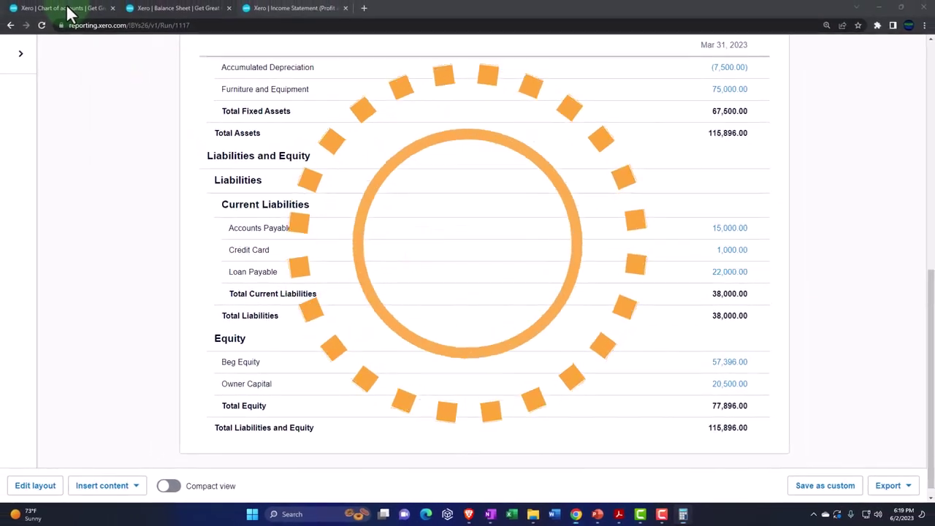
Step: Find the current Journal Report among the accounting reports and start a new manual journal from it
{"action": "left_click", "coordinate": [67, 7]}
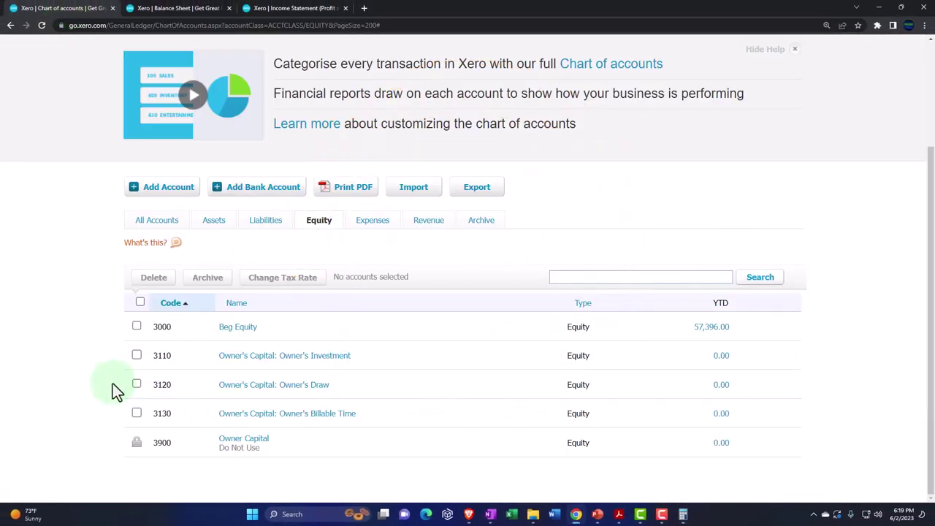
{"action": "scroll", "coordinate": [112, 383], "scroll_direction": "up", "scroll_amount": 2}
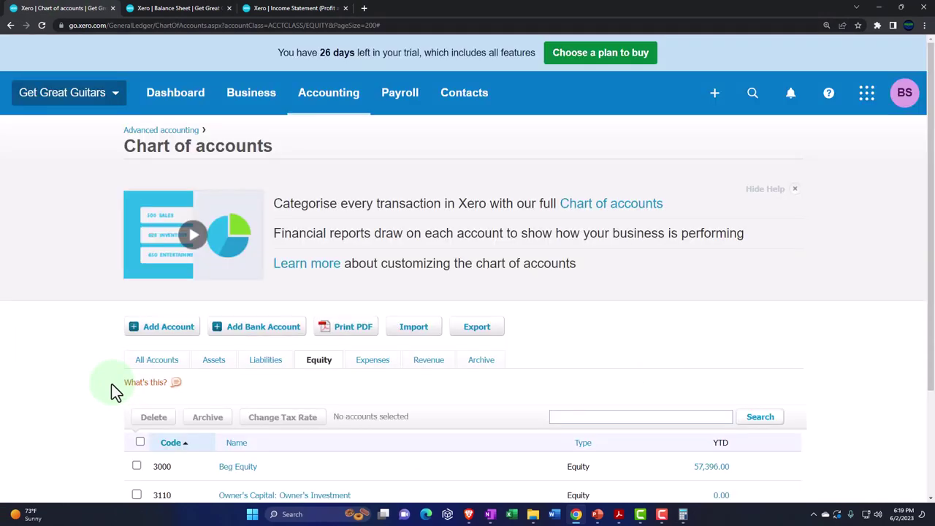
{"action": "left_click", "coordinate": [328, 95]}
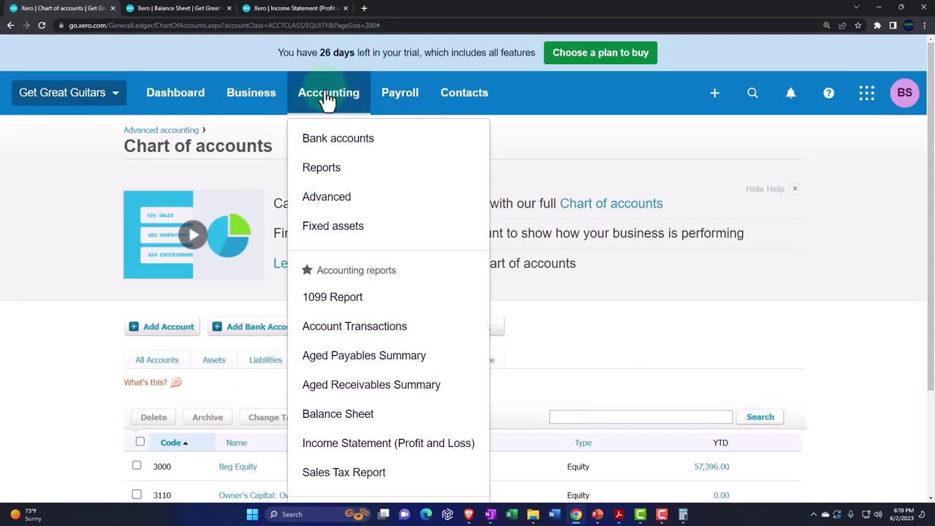
{"action": "left_click", "coordinate": [364, 125]}
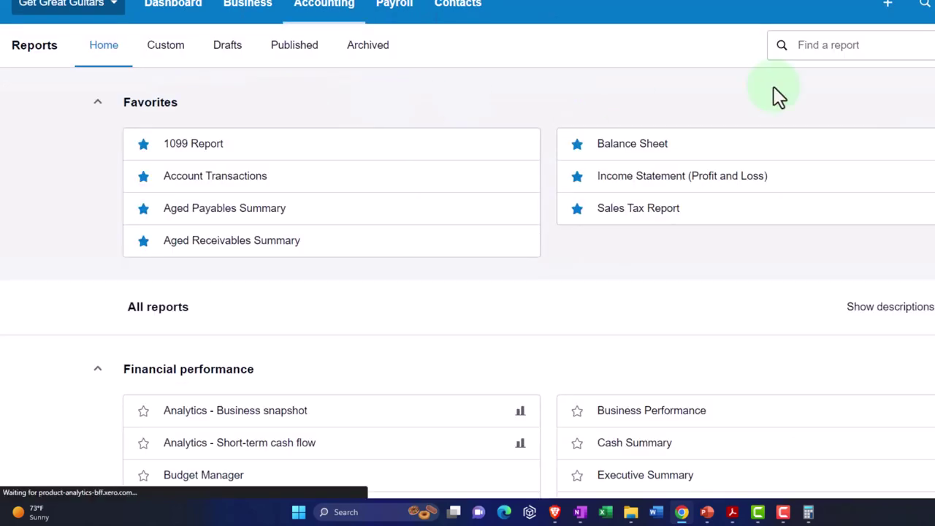
{"action": "left_click", "coordinate": [867, 47]}
{"action": "type", "text": "journ"}
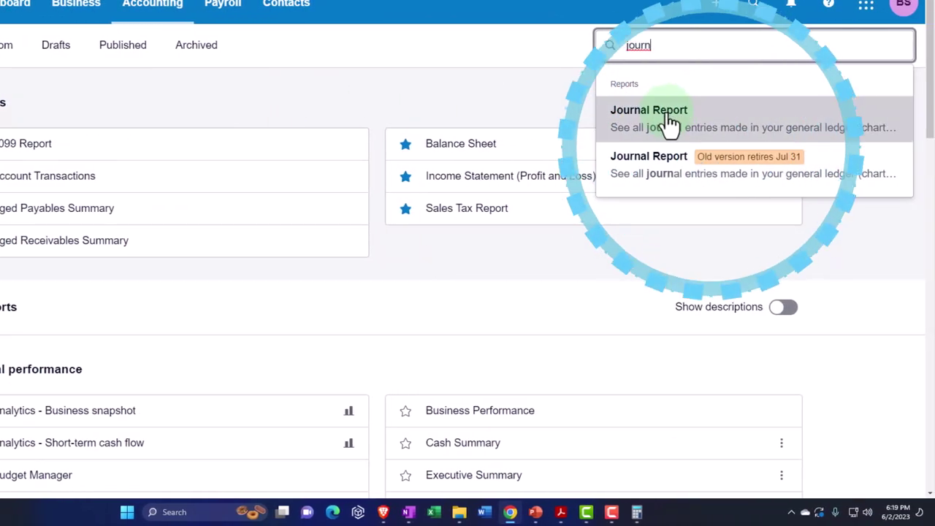
{"action": "left_click", "coordinate": [670, 126]}
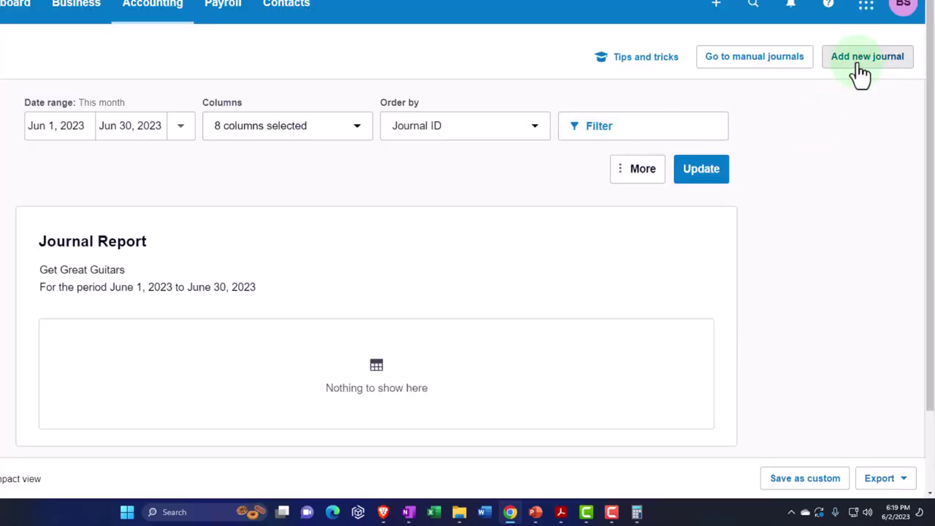
{"action": "left_click", "coordinate": [860, 64]}
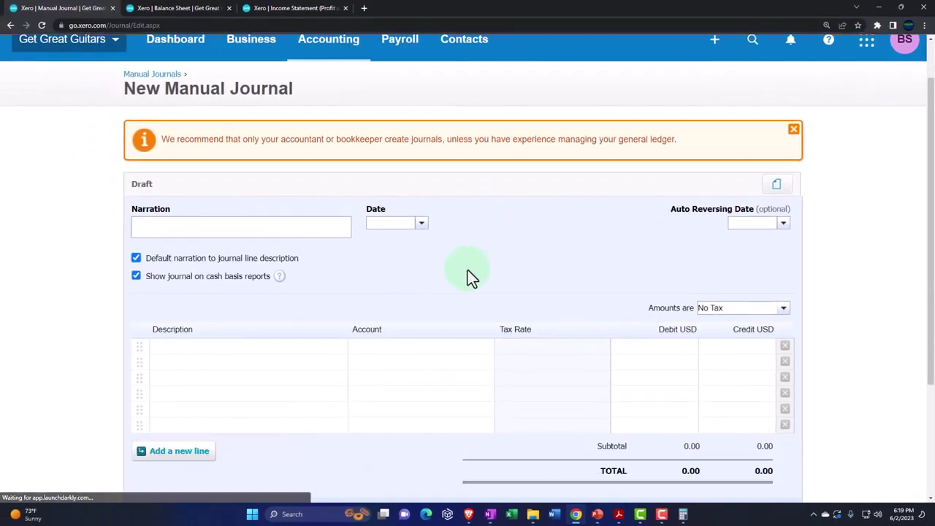
Step: Look through the accounts available for the first journal line, down to 3900 - Owner Capital in the equity group
{"action": "scroll", "coordinate": [468, 270], "scroll_direction": "down", "scroll_amount": 1}
{"action": "left_click", "coordinate": [460, 302]}
{"action": "left_click", "coordinate": [489, 303]}
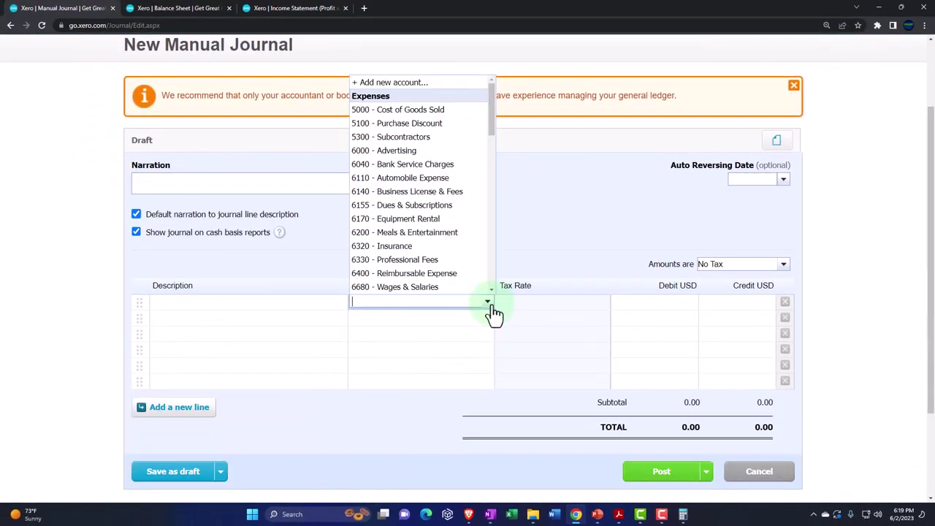
{"action": "scroll", "coordinate": [457, 268], "scroll_direction": "down", "scroll_amount": 8}
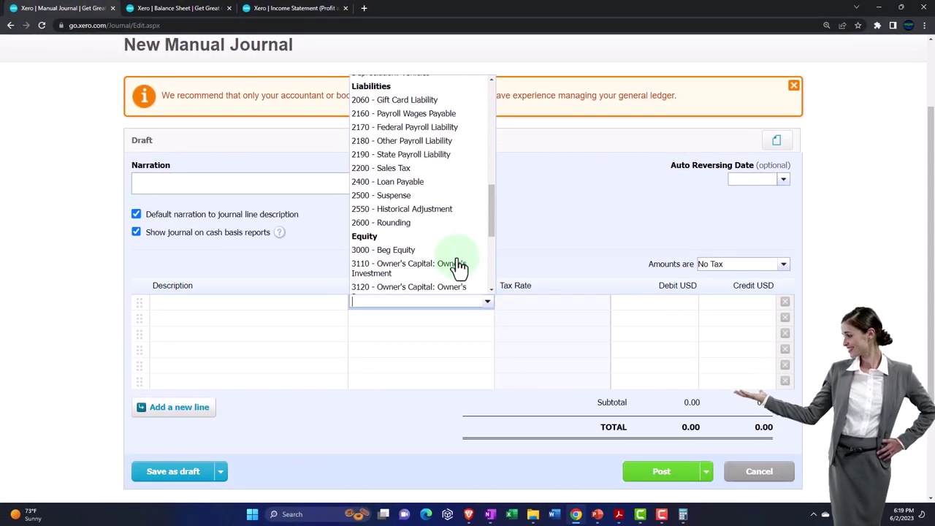
{"action": "scroll", "coordinate": [459, 269], "scroll_direction": "down", "scroll_amount": 2}
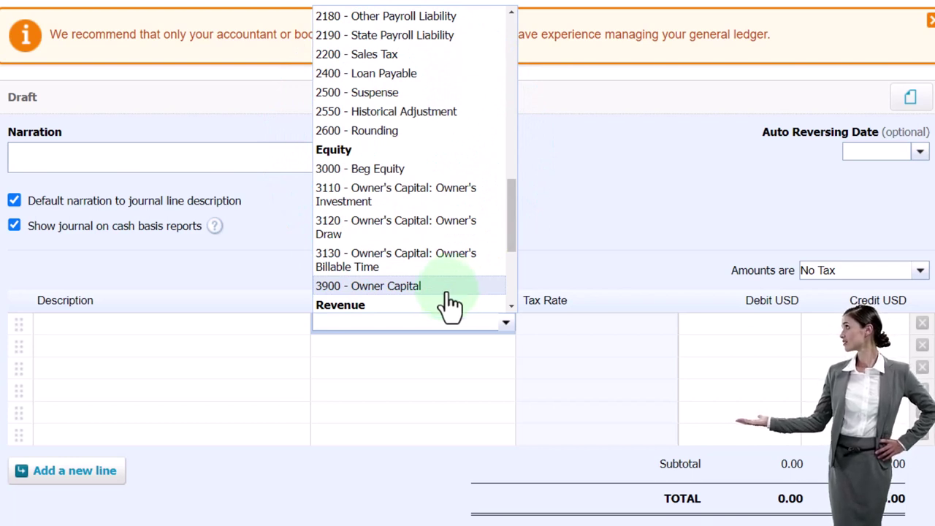
{"action": "left_click", "coordinate": [409, 286]}
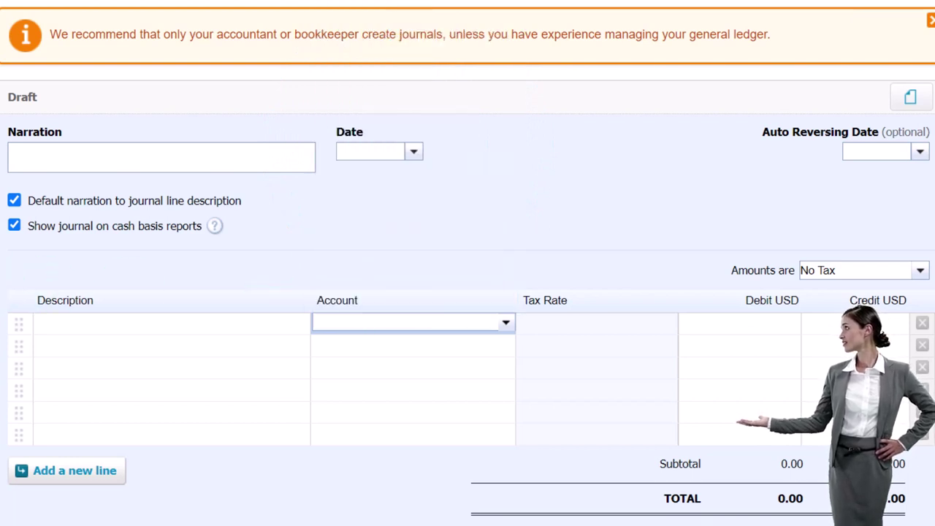
Step: Enter "Beg bal" as the journal's narration and set its date to Dec 31, 2022
{"action": "left_click", "coordinate": [43, 158]}
{"action": "type", "text": "Beg bal"}
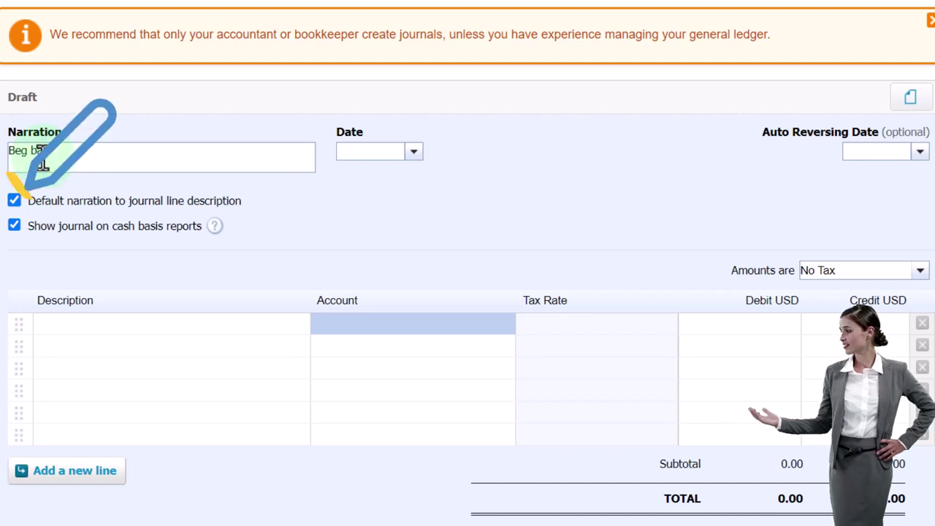
{"action": "left_click", "coordinate": [414, 151]}
{"action": "left_click", "coordinate": [357, 188]}
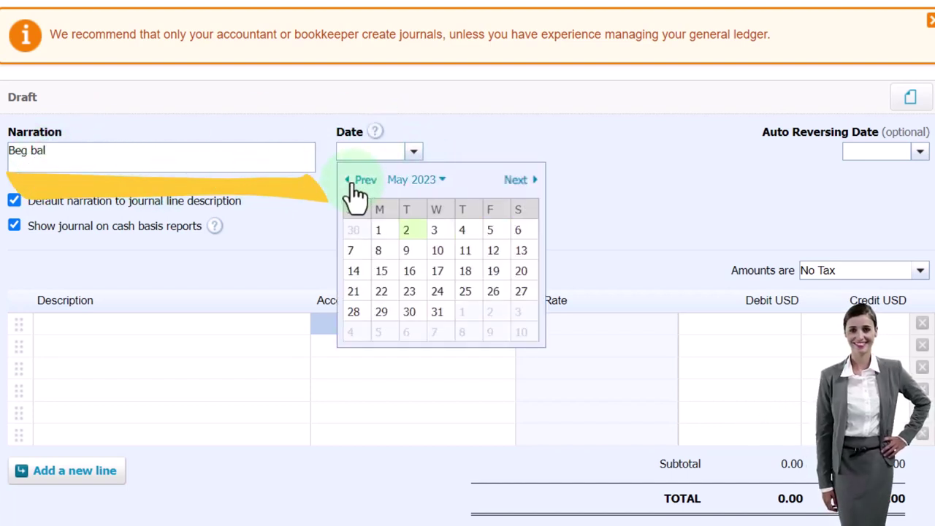
{"action": "left_click", "coordinate": [357, 189]}
{"action": "left_click", "coordinate": [357, 189]}
{"action": "left_click", "coordinate": [357, 188]}
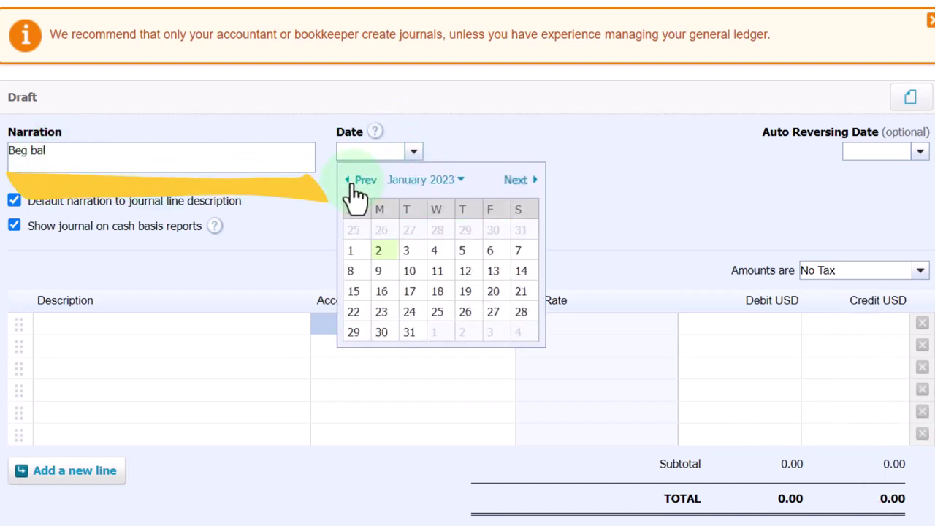
{"action": "left_click", "coordinate": [356, 189]}
{"action": "left_click", "coordinate": [357, 189]}
{"action": "left_click", "coordinate": [528, 189]}
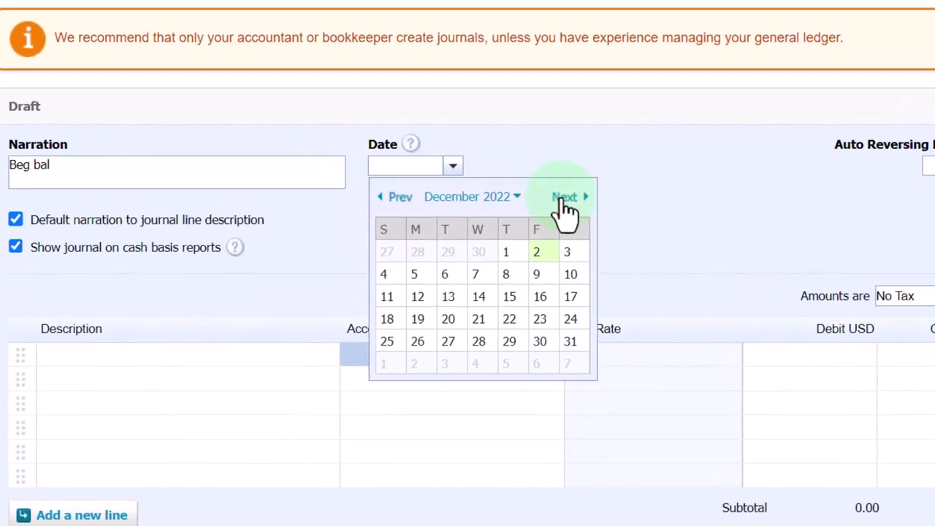
{"action": "left_click", "coordinate": [536, 320]}
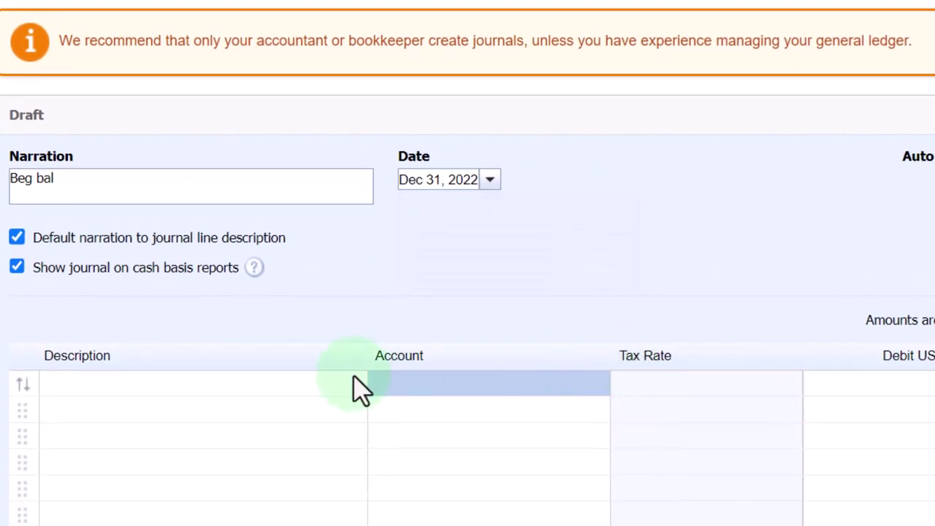
Step: Assign the account 3900 - Owner Capital to the first journal line and go to its credit amount
{"action": "left_click", "coordinate": [449, 382]}
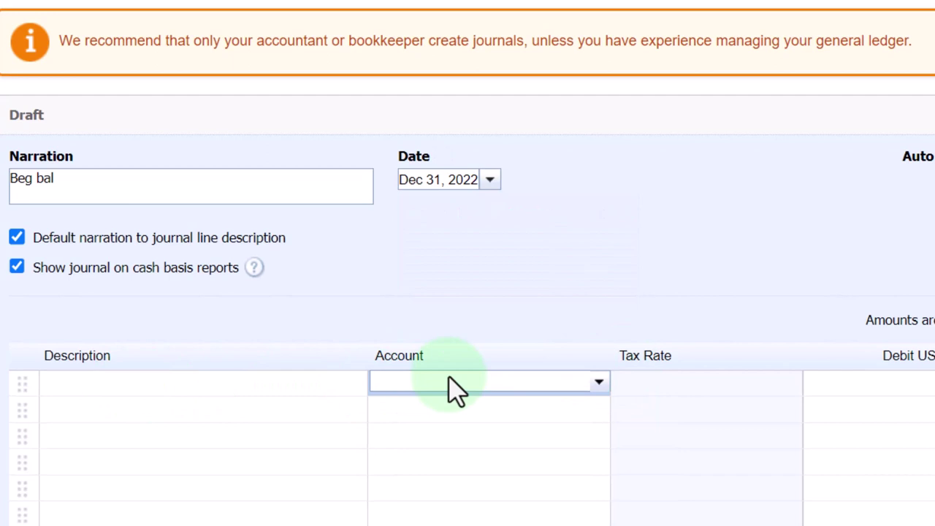
{"action": "type", "text": "cap"}
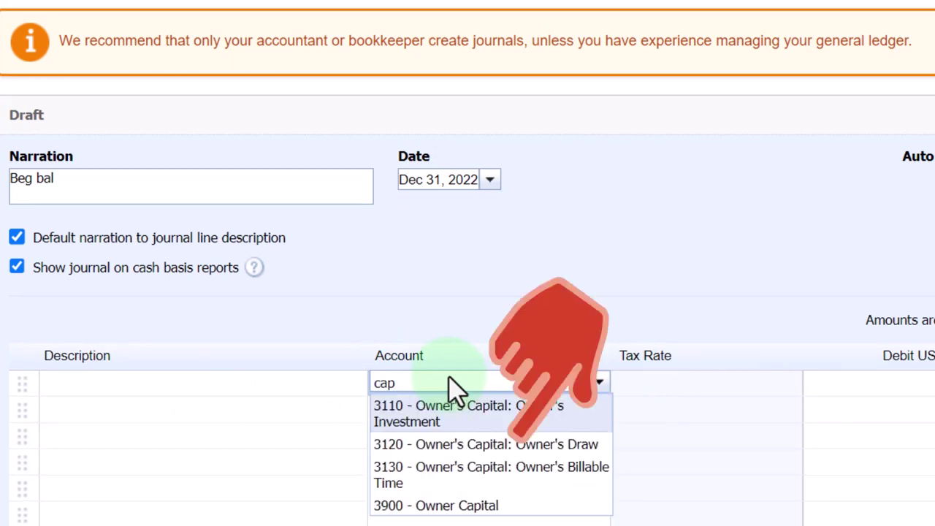
{"action": "key", "text": "Down"}
{"action": "key", "text": "Down"}
{"action": "key", "text": "Down"}
{"action": "key", "text": "Tab"}
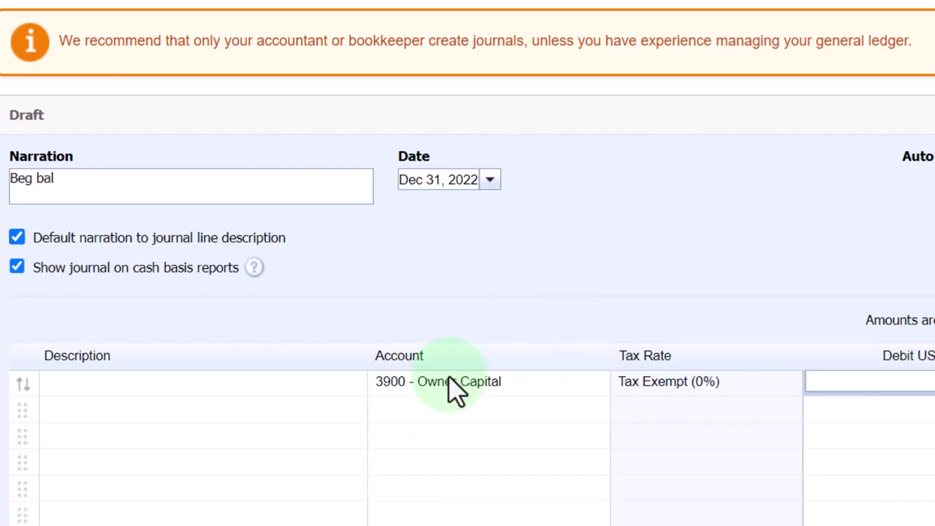
{"action": "key", "text": "Tab"}
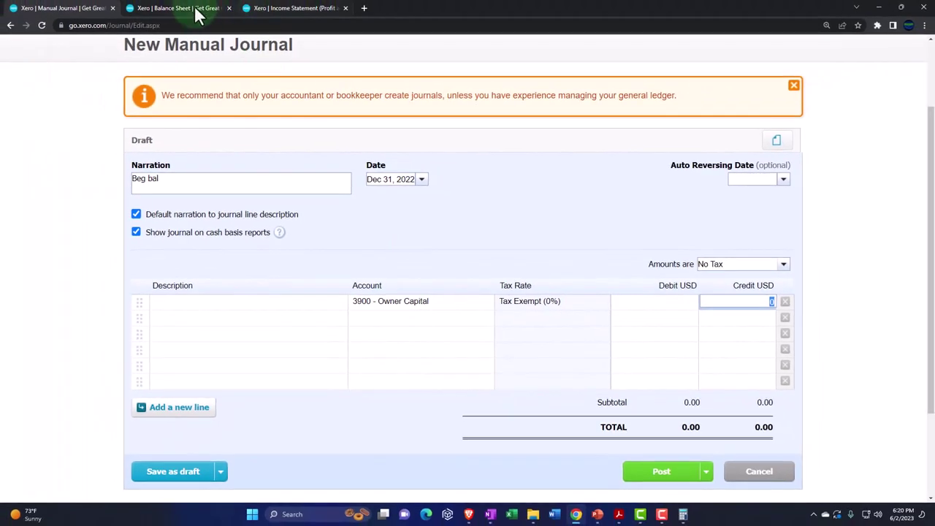
Step: Look up the Beg Equity amount on the balance sheet and enter 57396 as the Owner Capital line's credit
{"action": "left_click", "coordinate": [184, 1]}
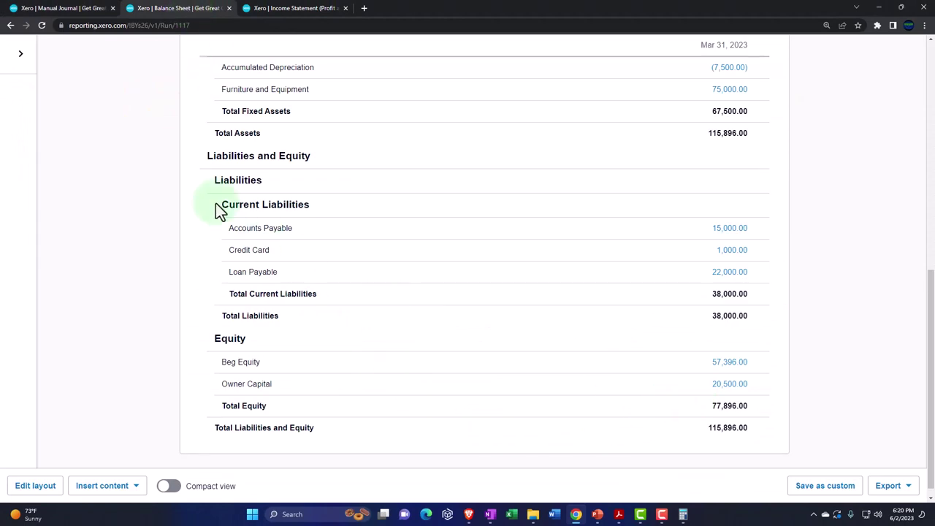
{"action": "left_click", "coordinate": [73, 8]}
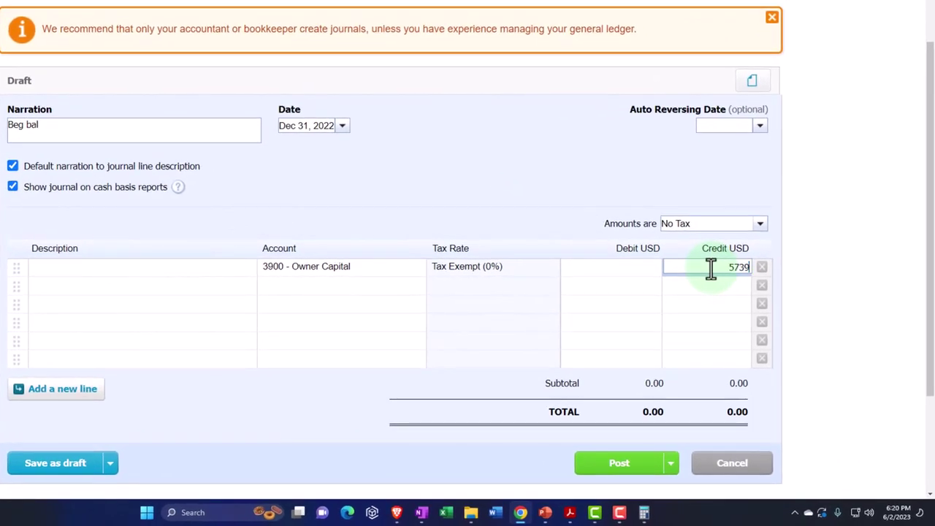
{"action": "type", "text": "57396"}
{"action": "key", "text": "Tab"}
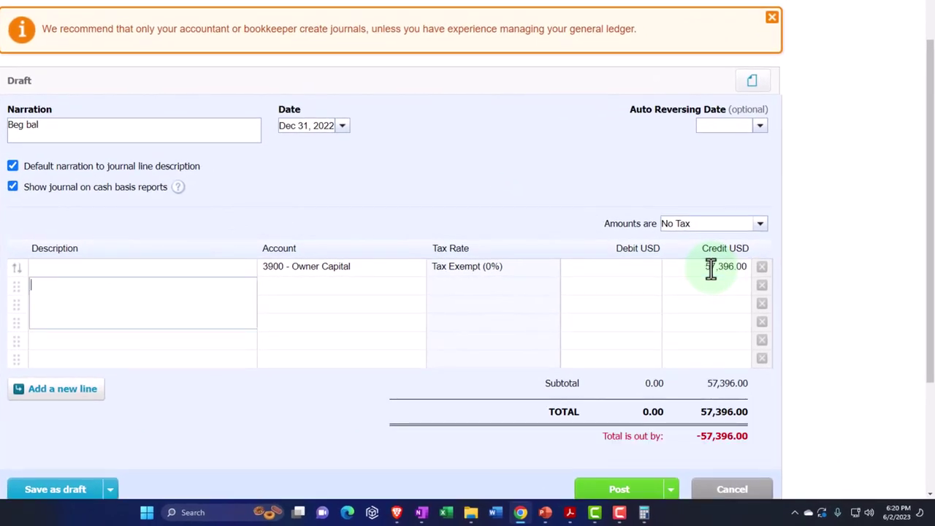
Step: Add a second journal line debiting 3000 - Beg Equity for 57,396.00 and post the manual journal
{"action": "key", "text": "Tab"}
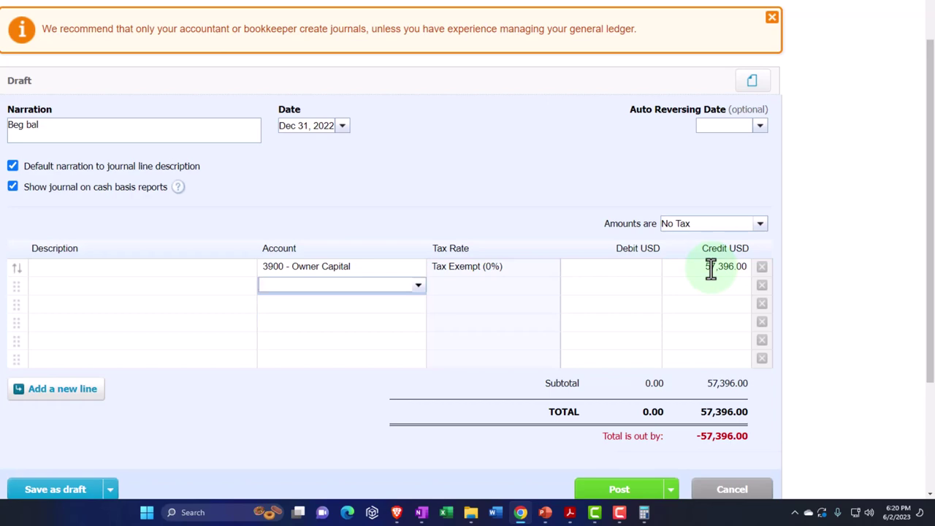
{"action": "type", "text": "beg"}
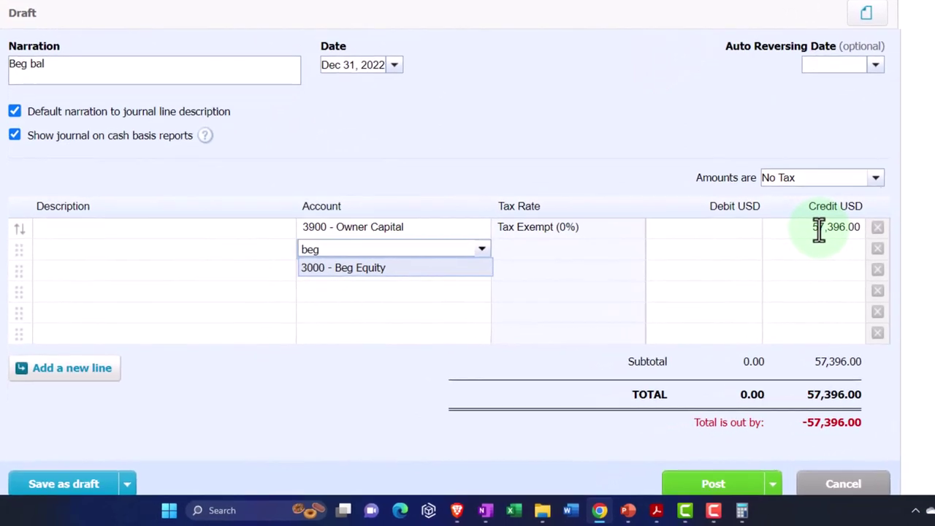
{"action": "key", "text": "Tab"}
{"action": "key", "text": "Tab"}
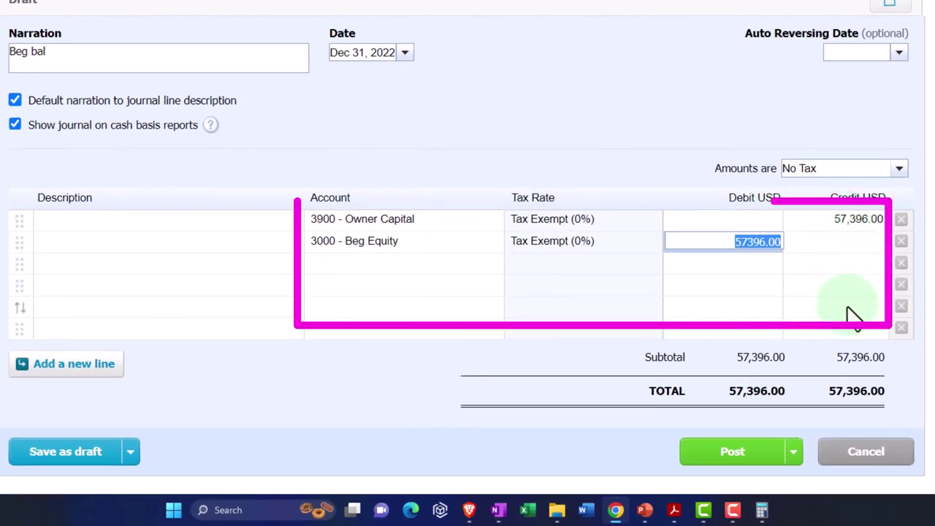
{"action": "key", "text": "Tab"}
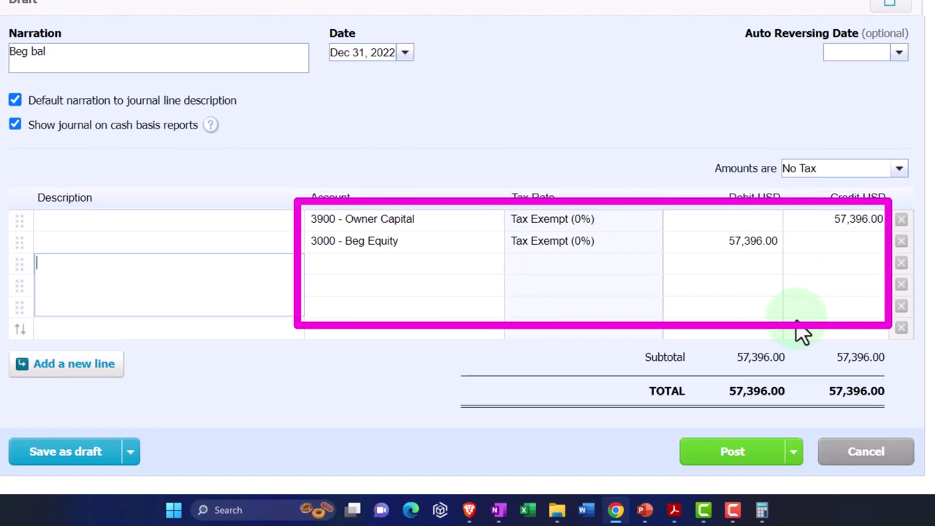
{"action": "left_click", "coordinate": [740, 459]}
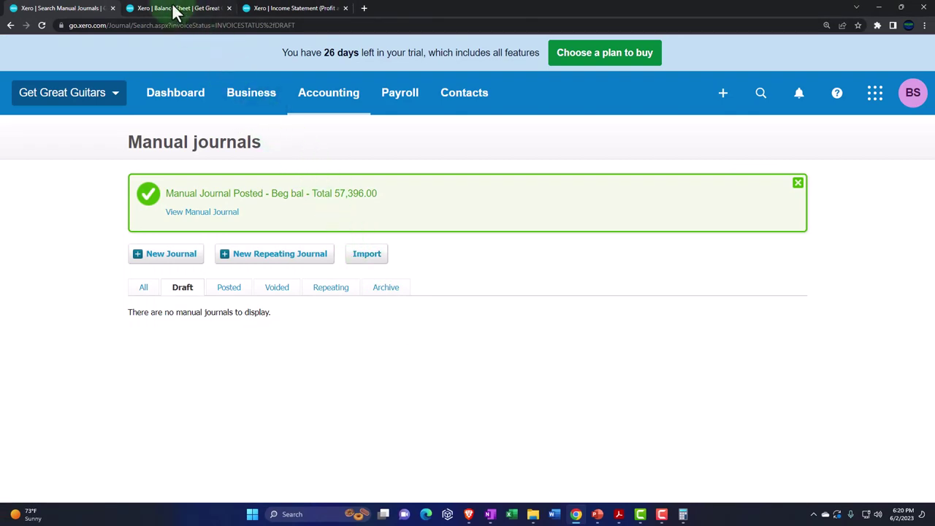
Step: Rerun the Mar 31, 2023 balance sheet and check its equity section for the effect of the posted journal
{"action": "left_click", "coordinate": [219, 8]}
{"action": "scroll", "coordinate": [512, 348], "scroll_direction": "up", "scroll_amount": 3}
{"action": "scroll", "coordinate": [516, 338], "scroll_direction": "up", "scroll_amount": 4}
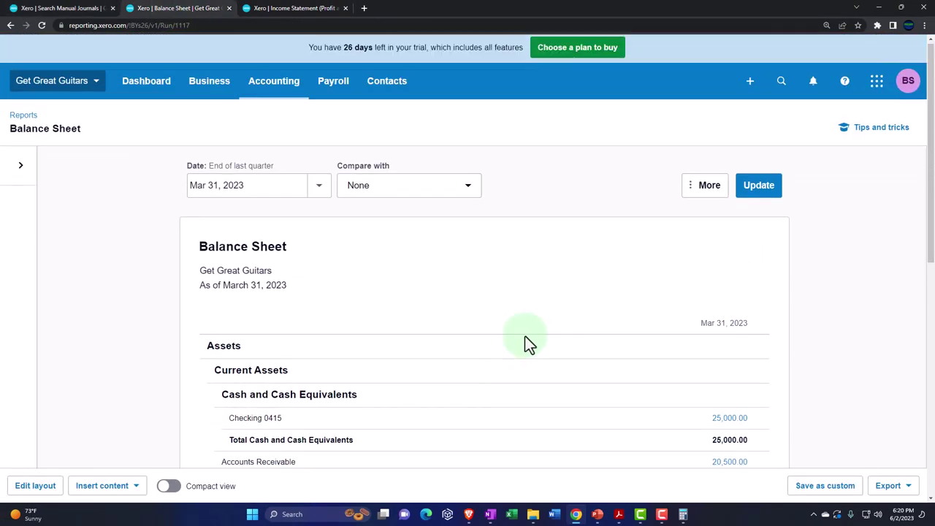
{"action": "left_click", "coordinate": [763, 195]}
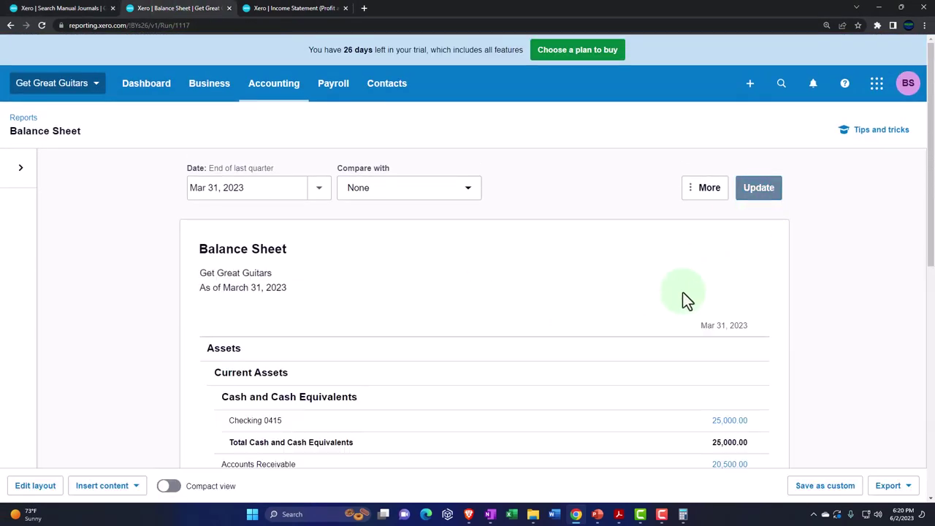
{"action": "key", "text": "ctrl+plus"}
{"action": "key", "text": "ctrl+plus"}
{"action": "key", "text": "ctrl+plus"}
{"action": "scroll", "coordinate": [682, 292], "scroll_direction": "down", "scroll_amount": 2}
{"action": "scroll", "coordinate": [682, 292], "scroll_direction": "down", "scroll_amount": 5}
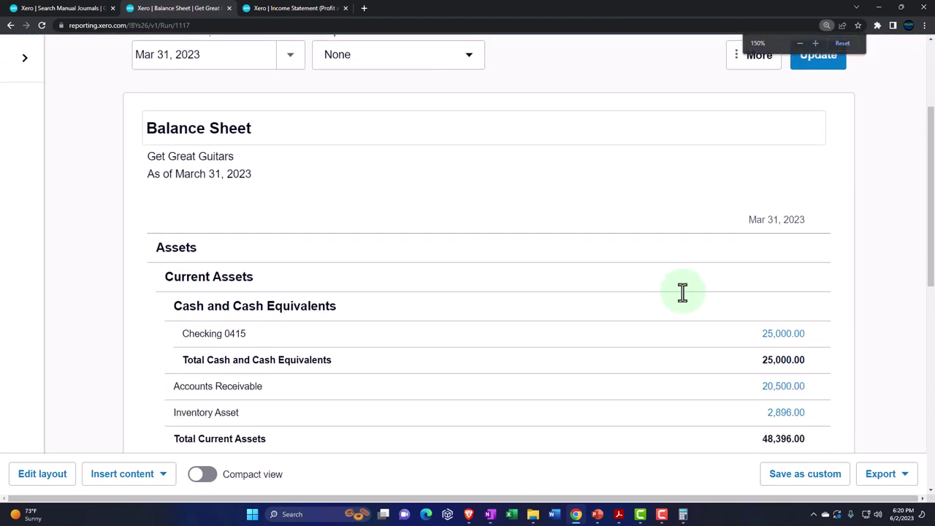
{"action": "scroll", "coordinate": [683, 292], "scroll_direction": "down", "scroll_amount": 5}
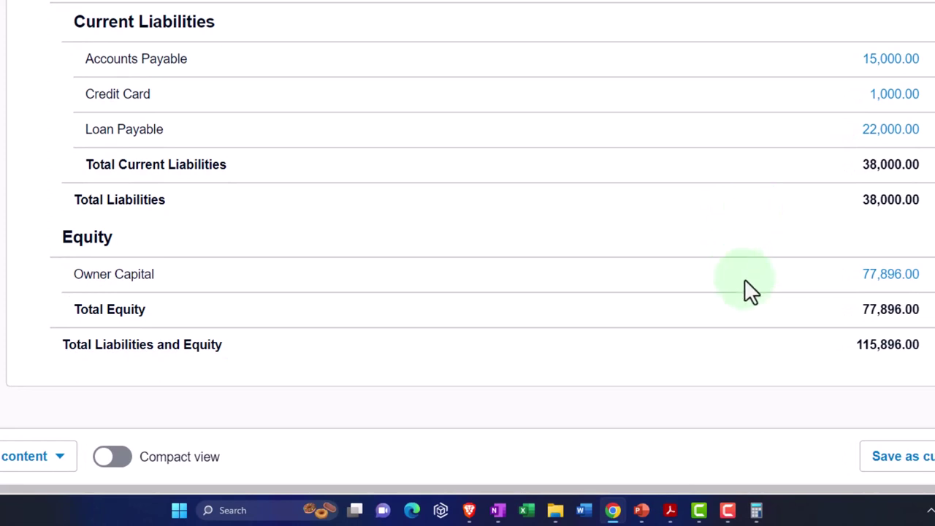
Step: Drill into Owner Capital's transactions from Jan 1, 2022 to Mar 31, 2023 and open the Beg bal manual journal for editing
{"action": "left_click", "coordinate": [881, 283]}
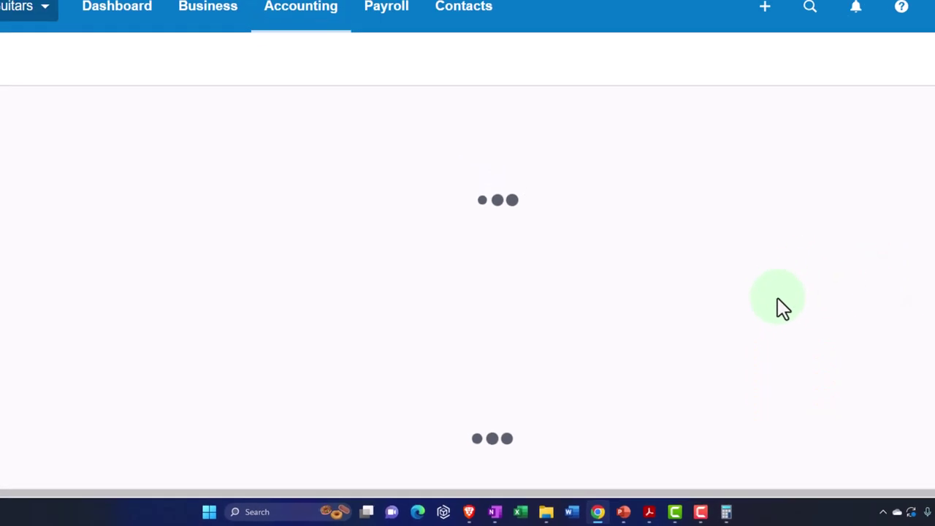
{"action": "key", "text": "ctrl+minus"}
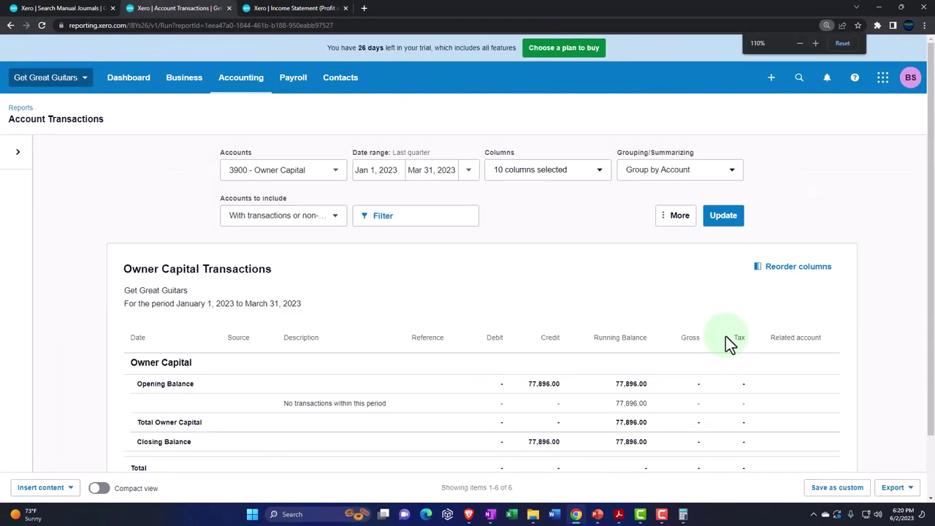
{"action": "key", "text": "ctrl+minus"}
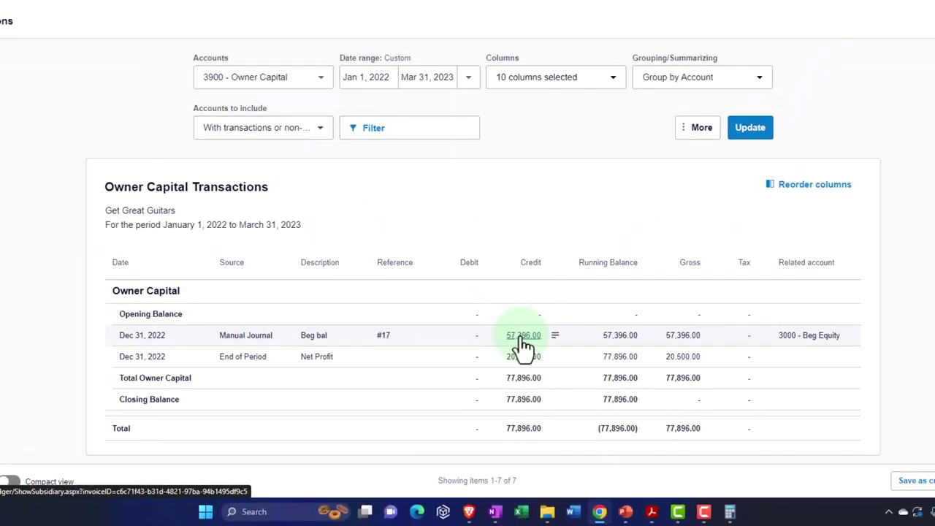
{"action": "left_click", "coordinate": [521, 338]}
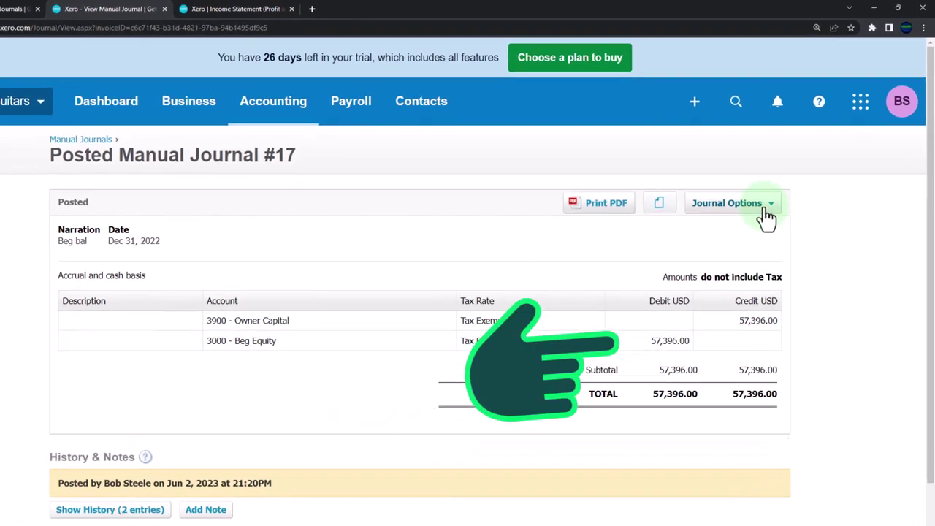
{"action": "left_click", "coordinate": [778, 186]}
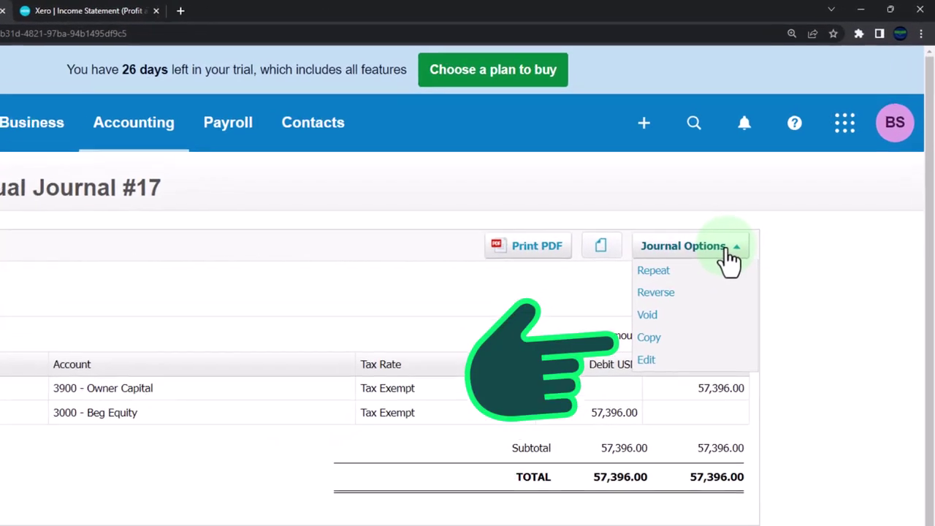
{"action": "left_click", "coordinate": [647, 361]}
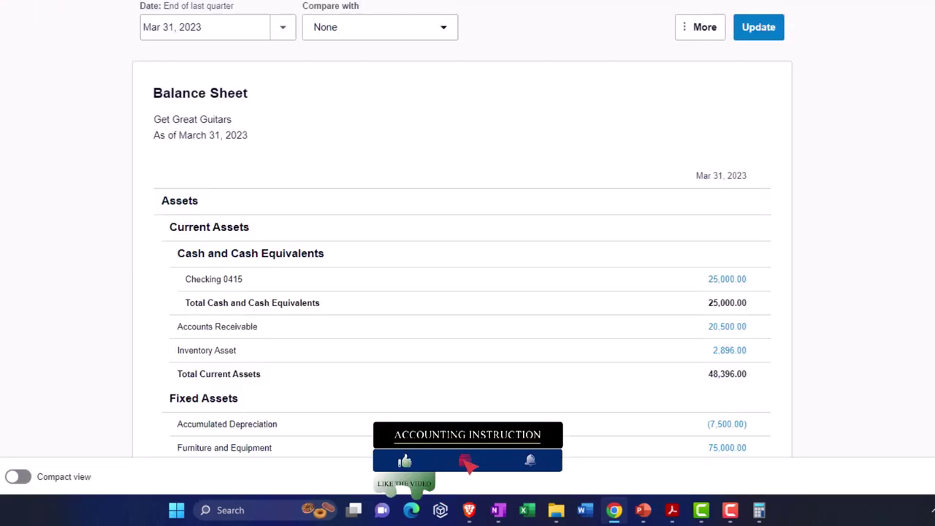
Step: Rerun the balance sheet as of the end of last fiscal year, Dec 31, 2022, and compare its equity section with Mar 31, 2023
{"action": "scroll", "coordinate": [57, 113], "scroll_direction": "down", "scroll_amount": 5}
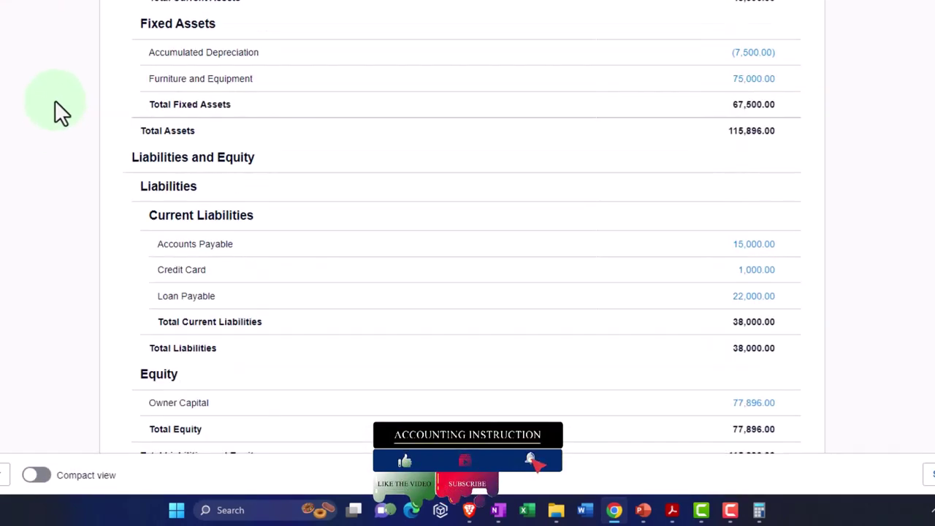
{"action": "scroll", "coordinate": [55, 102], "scroll_direction": "down", "scroll_amount": 1}
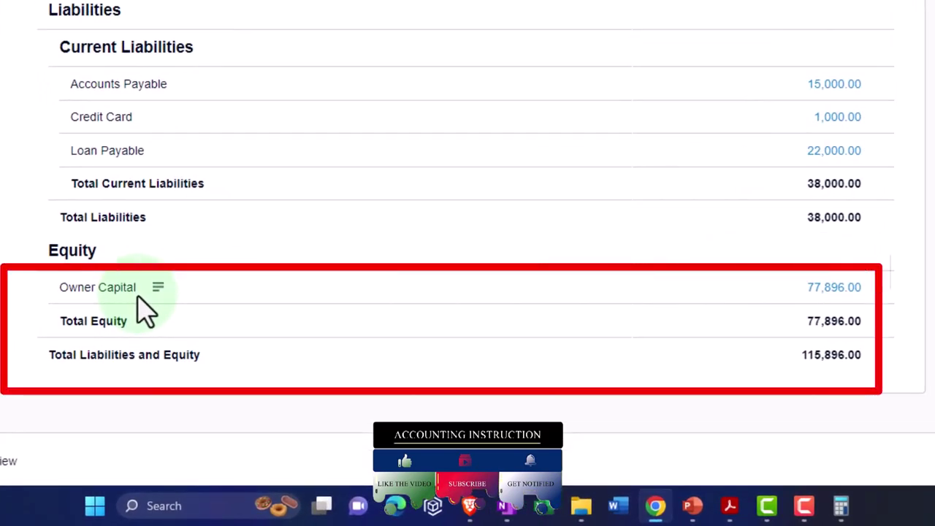
{"action": "scroll", "coordinate": [146, 311], "scroll_direction": "up", "scroll_amount": 10}
{"action": "left_click", "coordinate": [292, 2]}
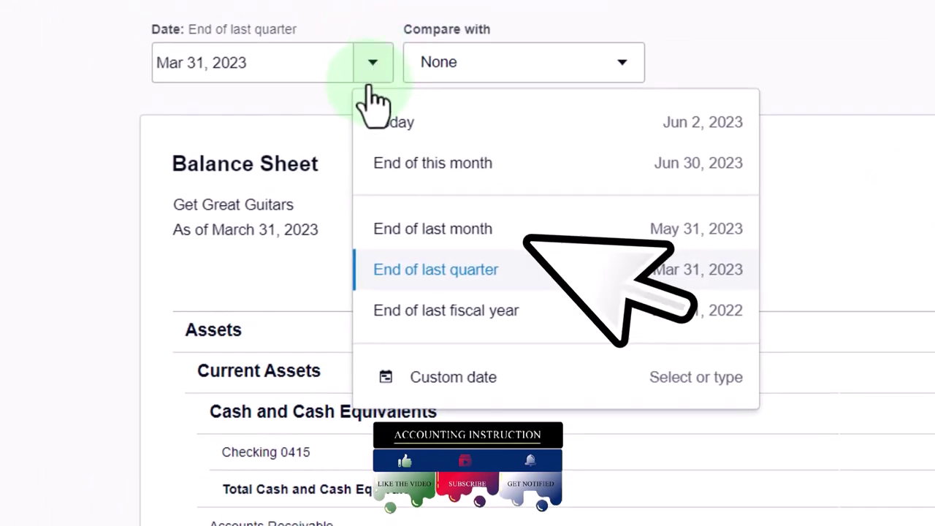
{"action": "left_click", "coordinate": [502, 323]}
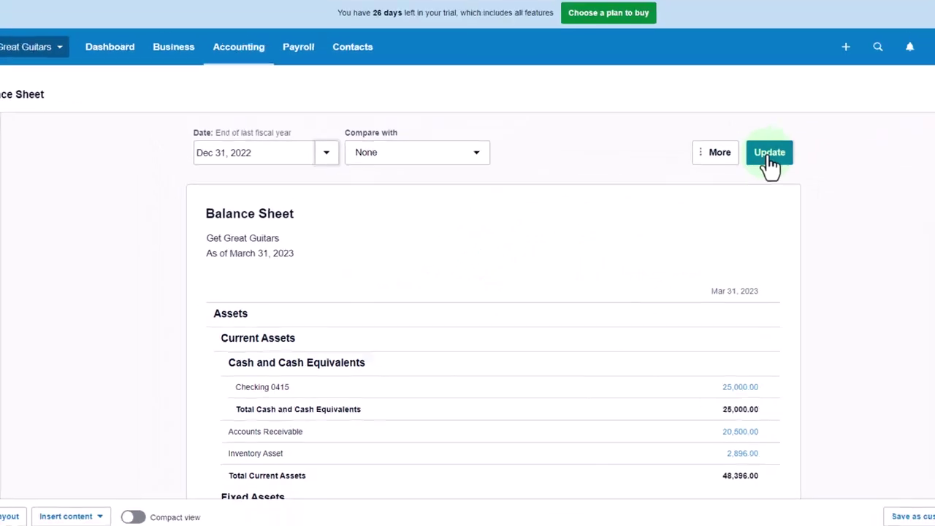
{"action": "left_click", "coordinate": [770, 152]}
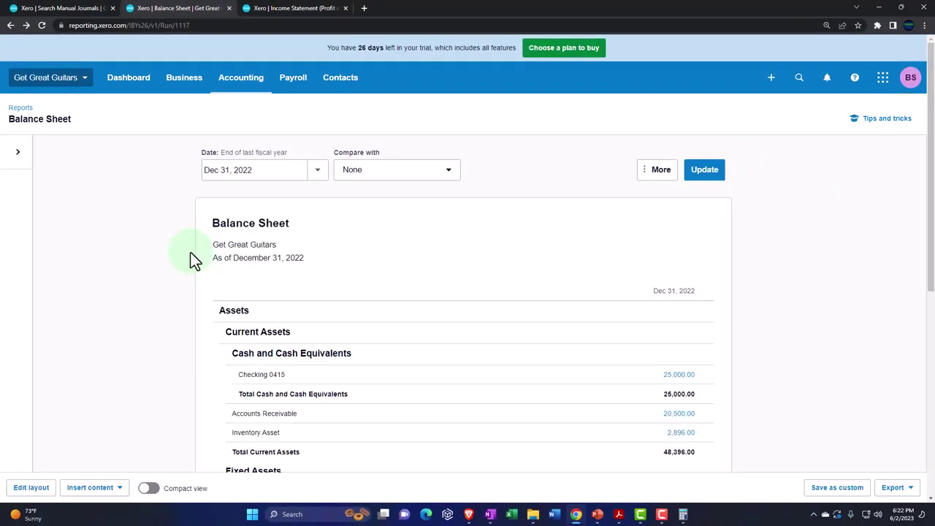
{"action": "key", "text": "ctrl+plus"}
{"action": "scroll", "coordinate": [187, 252], "scroll_direction": "down", "scroll_amount": 7}
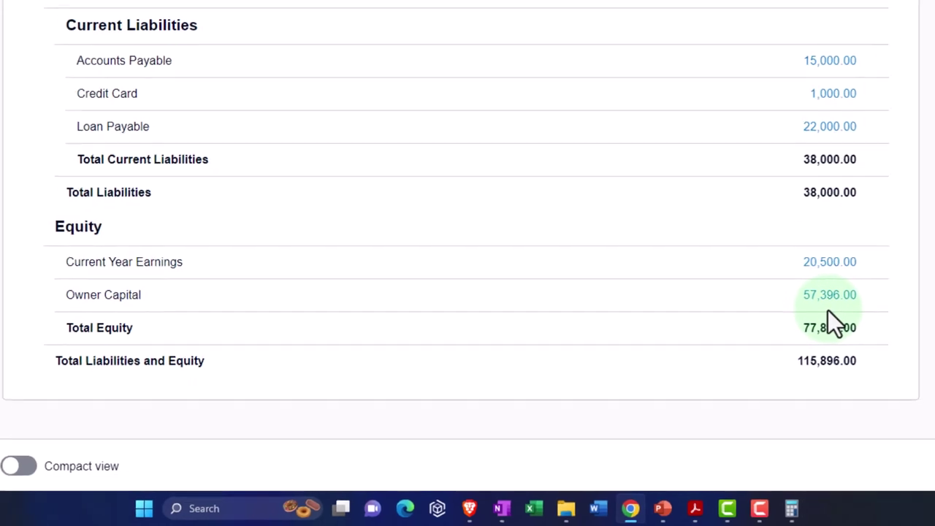
{"action": "scroll", "coordinate": [488, 381], "scroll_direction": "up", "scroll_amount": 1}
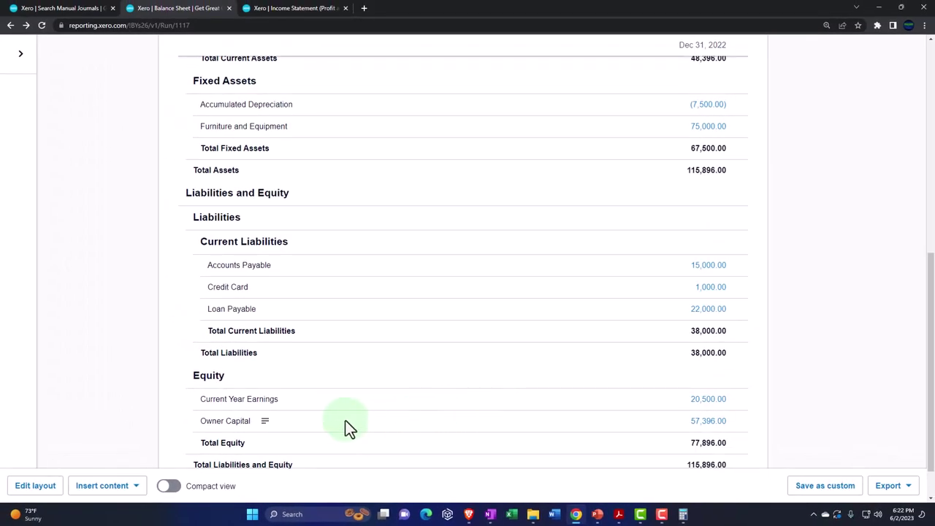
Step: Run the balance sheet as of the end of last month, May 31, 2023, and check how equity is presented
{"action": "scroll", "coordinate": [348, 426], "scroll_direction": "up", "scroll_amount": 10}
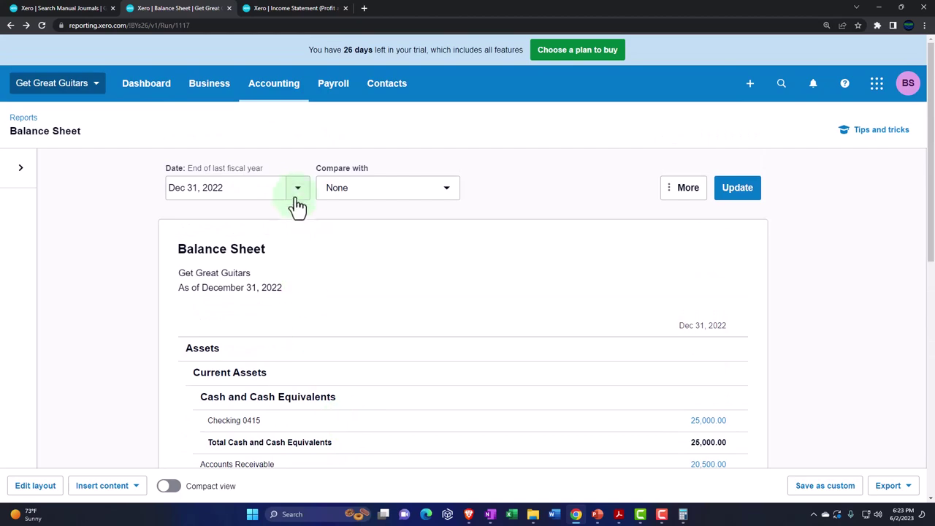
{"action": "left_click", "coordinate": [298, 192]}
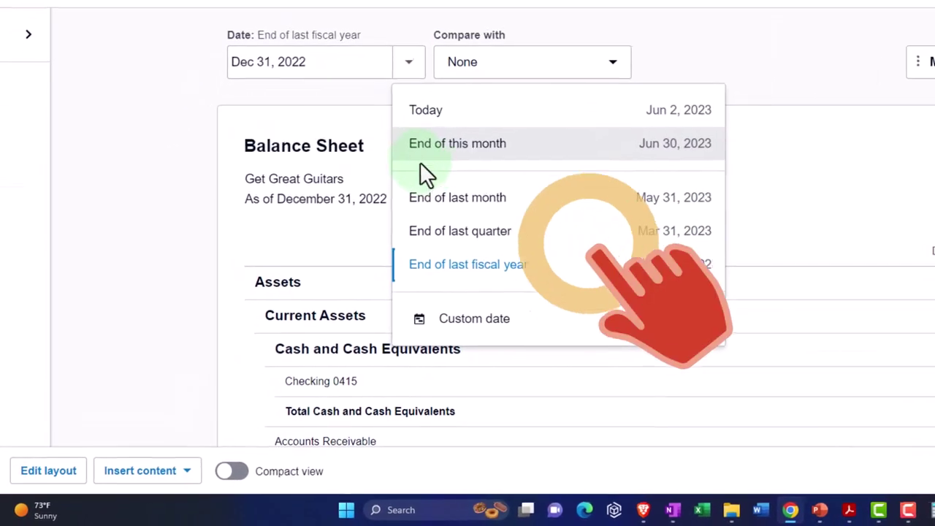
{"action": "left_click", "coordinate": [457, 197]}
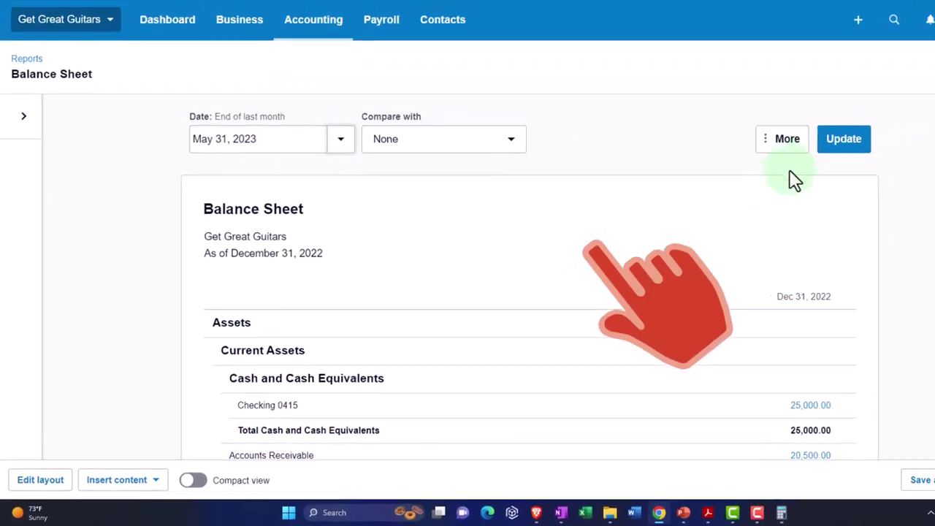
{"action": "left_click", "coordinate": [844, 139]}
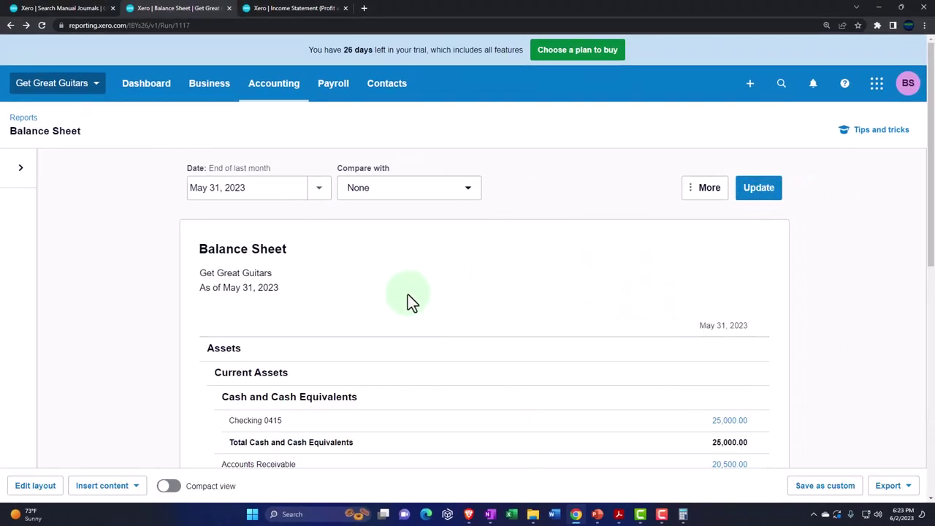
{"action": "scroll", "coordinate": [408, 294], "scroll_direction": "down", "scroll_amount": 3}
{"action": "scroll", "coordinate": [407, 295], "scroll_direction": "down", "scroll_amount": 4}
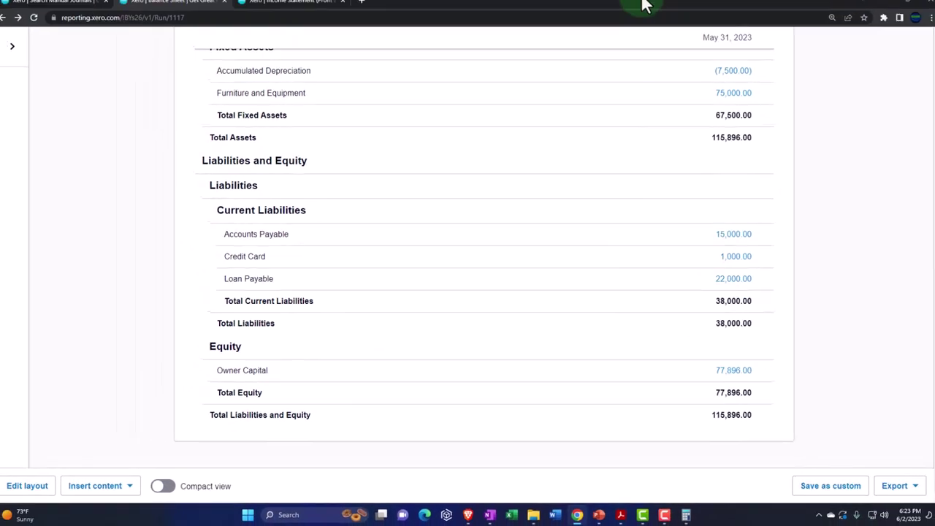
Step: Arrange the balance sheet window and the Trial Beginning Balances PDF in Acrobat Reader side by side for comparison
{"action": "left_click_drag", "start_coordinate": [643, 6], "coordinate": [230, 35]}
{"action": "left_click_drag", "start_coordinate": [564, 10], "coordinate": [737, 22]}
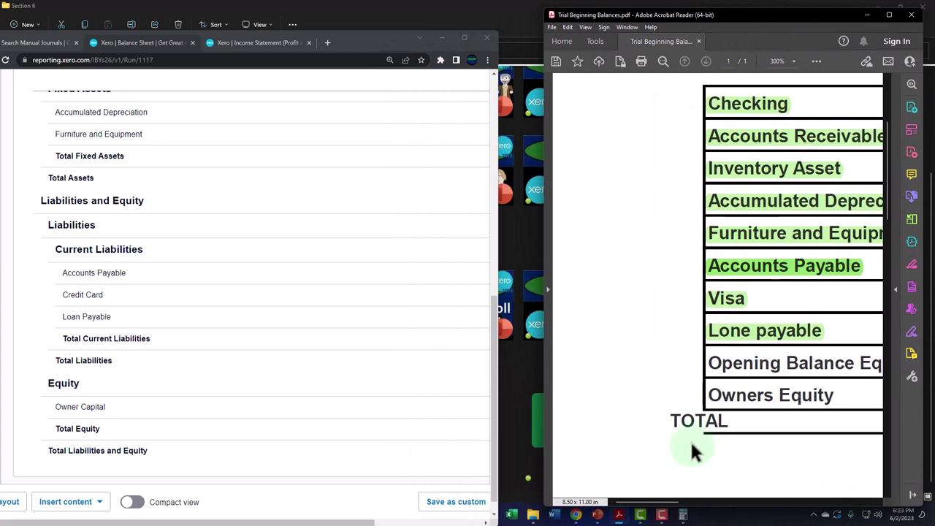
Step: Zoom the Trial Beginning Balances PDF to 150% and widen the balance sheet window to show its amounts alongside
{"action": "scroll", "coordinate": [689, 439], "scroll_direction": "down", "scroll_amount": 2, "text": "ctrl"}
{"action": "left_click_drag", "start_coordinate": [664, 507], "coordinate": [698, 510]}
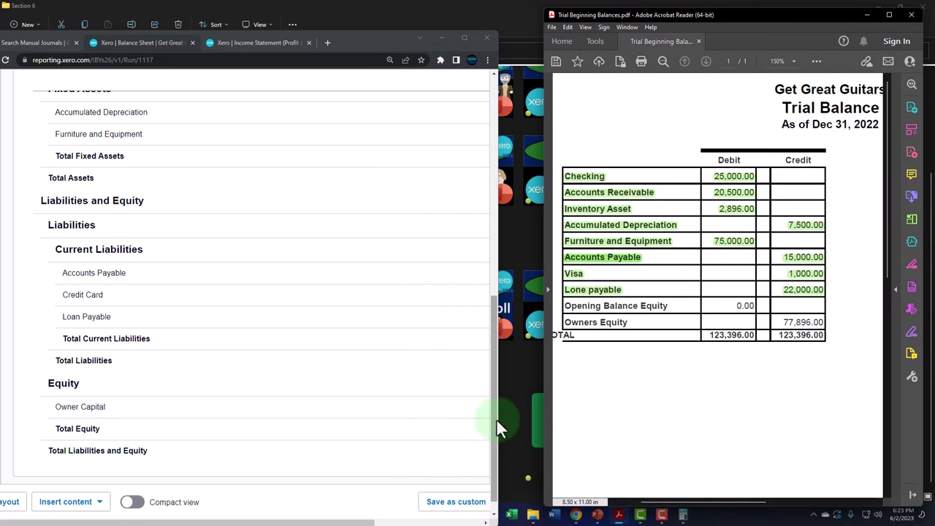
{"action": "left_click_drag", "start_coordinate": [497, 420], "coordinate": [557, 420]}
{"action": "scroll", "coordinate": [365, 413], "scroll_direction": "up", "scroll_amount": 2}
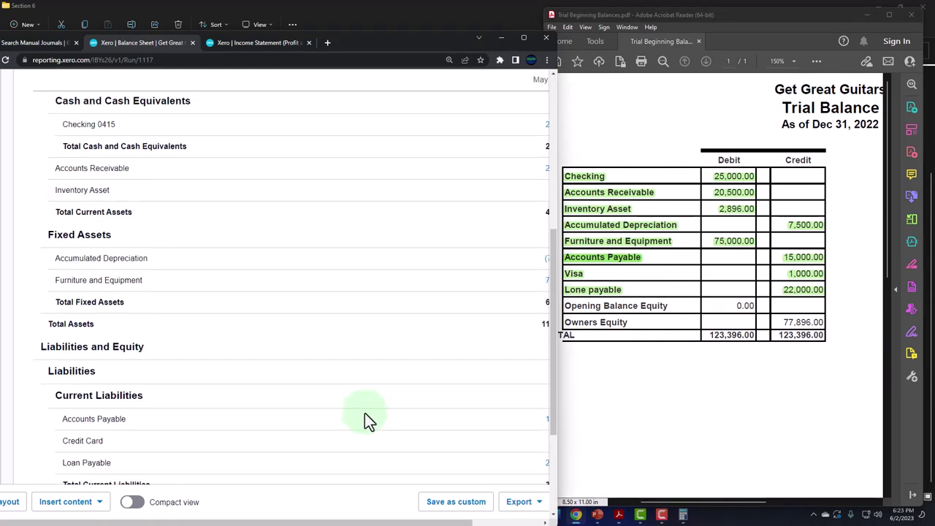
{"action": "scroll", "coordinate": [364, 413], "scroll_direction": "down", "scroll_amount": 1, "text": "ctrl"}
{"action": "scroll", "coordinate": [365, 413], "scroll_direction": "up", "scroll_amount": 3}
{"action": "scroll", "coordinate": [365, 412], "scroll_direction": "down", "scroll_amount": 1}
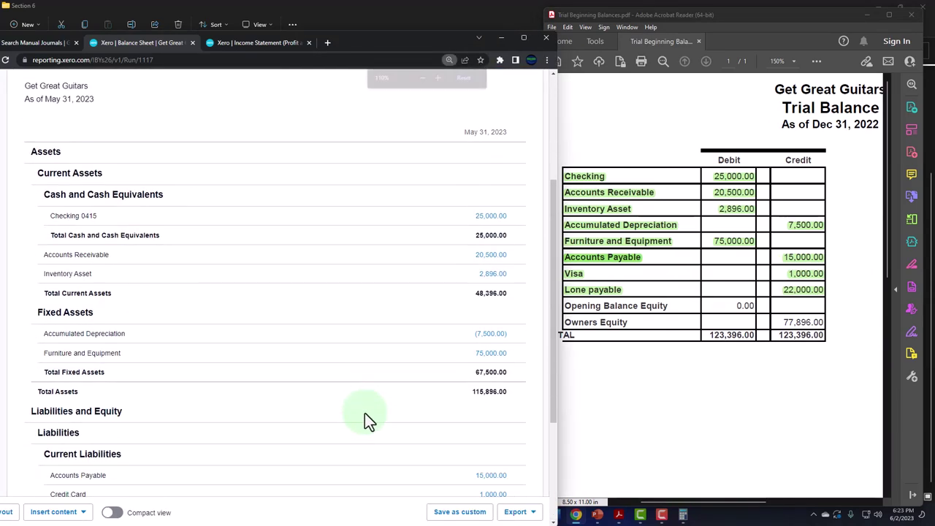
Step: Compare Checking, Accounts Receivable, Inventory Asset, Accumulated Depreciation and Furniture and Equipment on the May 31, 2023 balance sheet with the PDF trial balance
{"action": "left_click", "coordinate": [735, 176]}
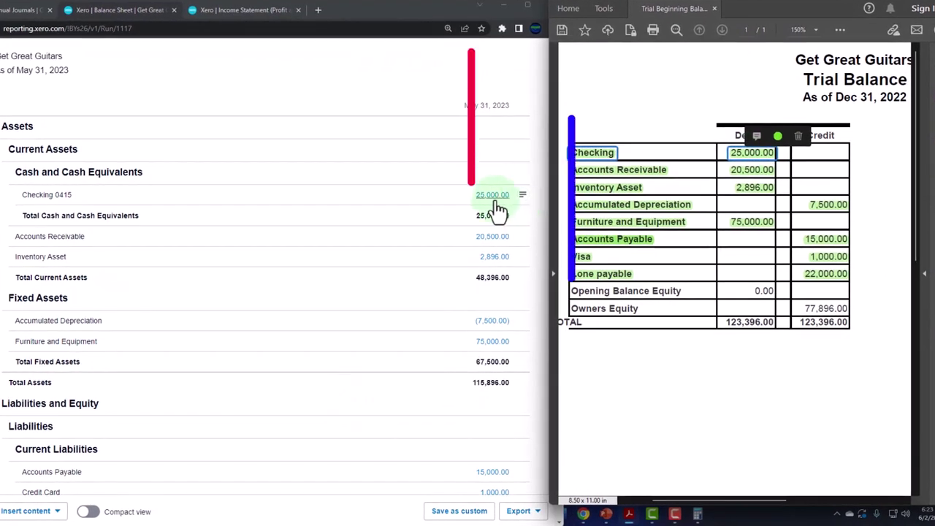
{"action": "left_click", "coordinate": [749, 173]}
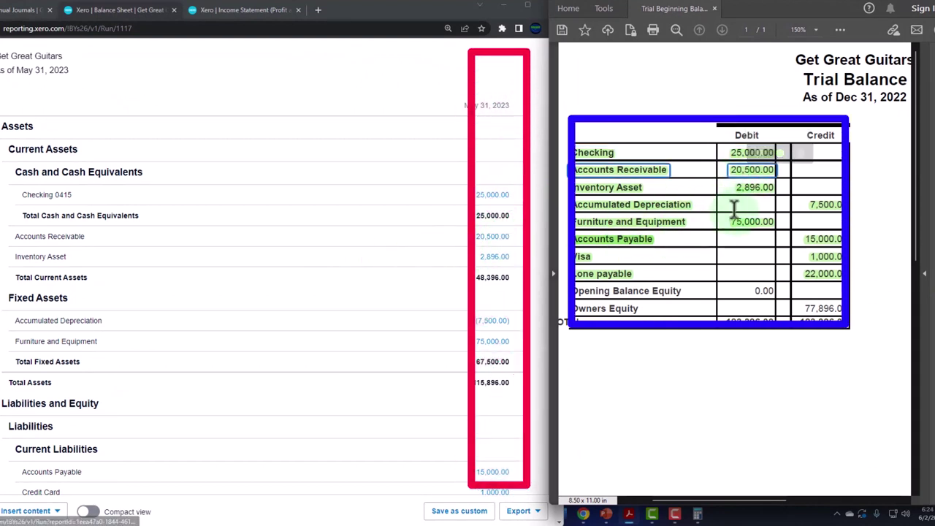
{"action": "left_click", "coordinate": [749, 196]}
{"action": "left_click", "coordinate": [749, 189]}
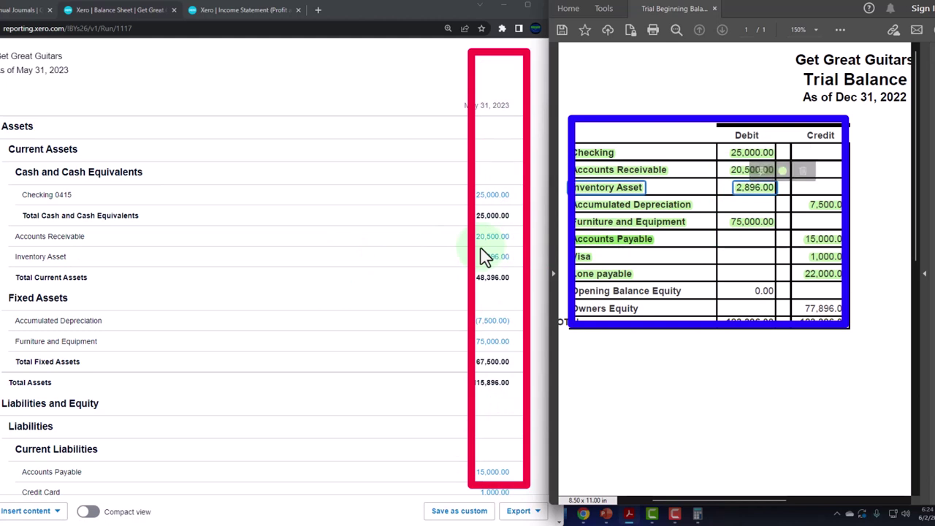
{"action": "left_click", "coordinate": [825, 207]}
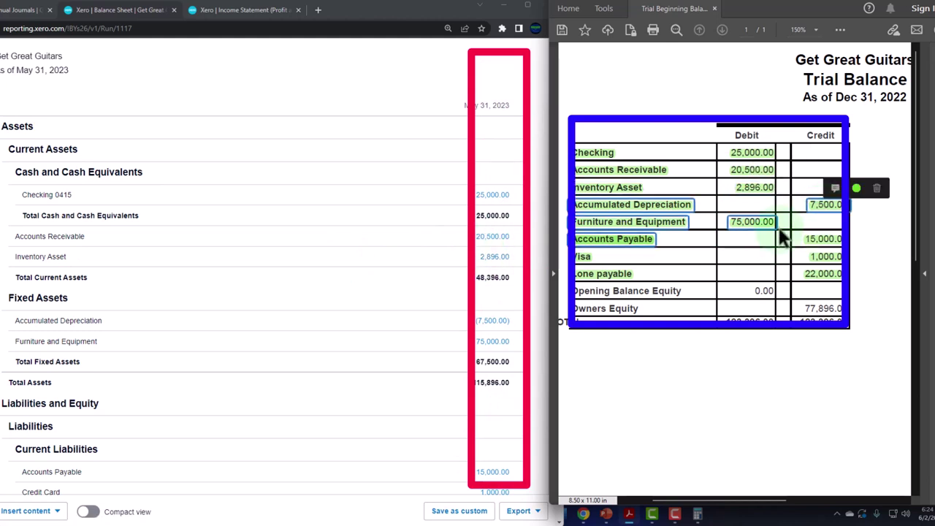
{"action": "left_click", "coordinate": [795, 360]}
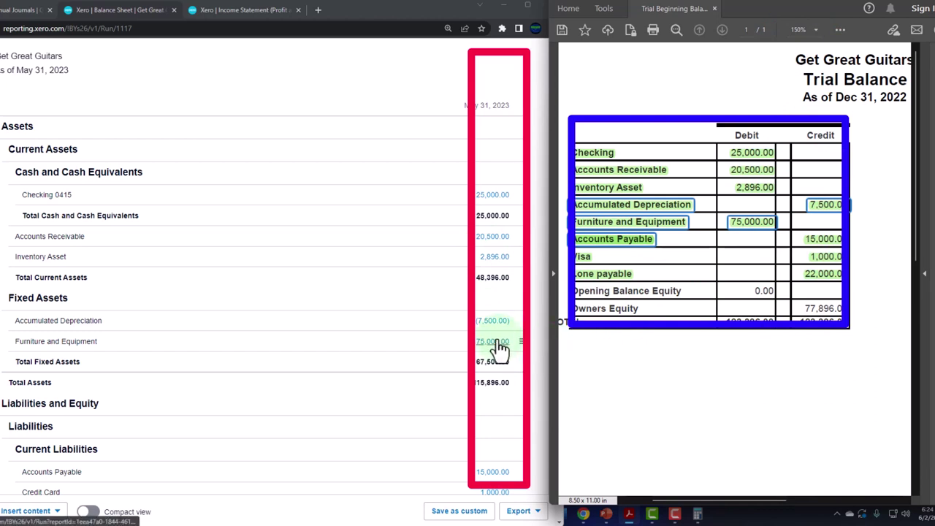
Step: Compare Accounts Payable, Credit Card, Loan Payable and Owner Capital on the balance sheet with the liability and equity lines in the PDF
{"action": "scroll", "coordinate": [499, 350], "scroll_direction": "down", "scroll_amount": 1}
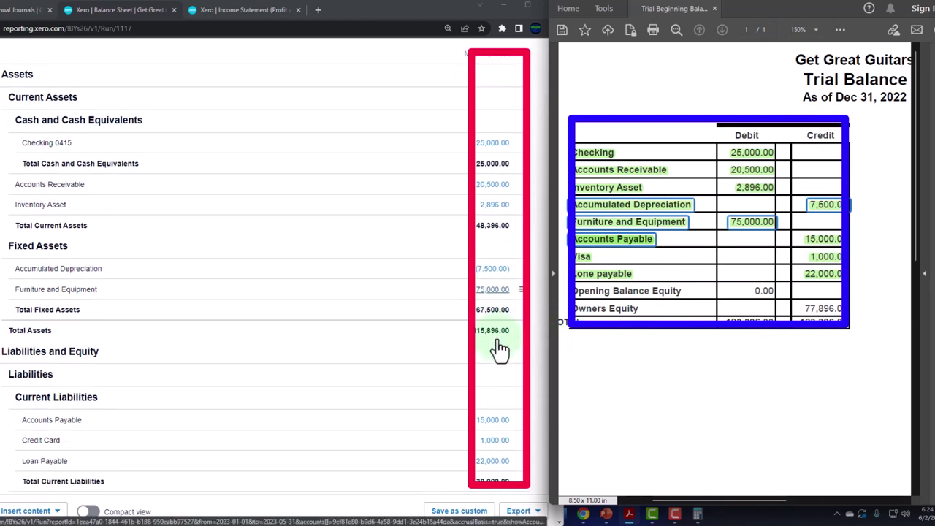
{"action": "scroll", "coordinate": [499, 349], "scroll_direction": "down", "scroll_amount": 2}
{"action": "left_click", "coordinate": [823, 239]}
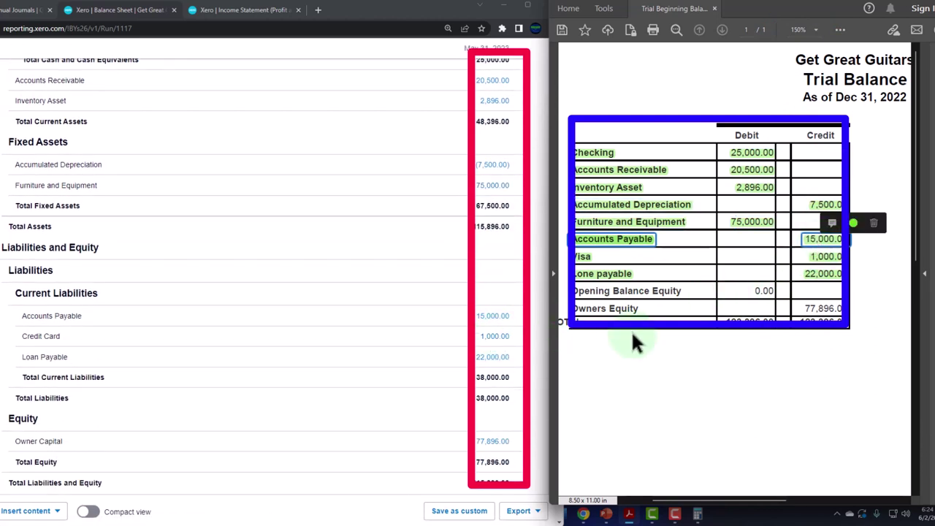
{"action": "left_click", "coordinate": [823, 256]}
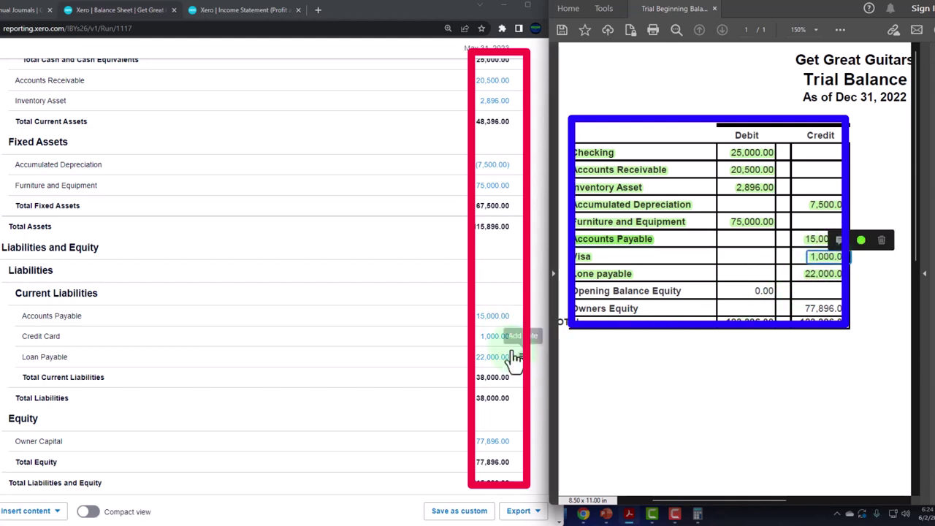
{"action": "left_click", "coordinate": [824, 273]}
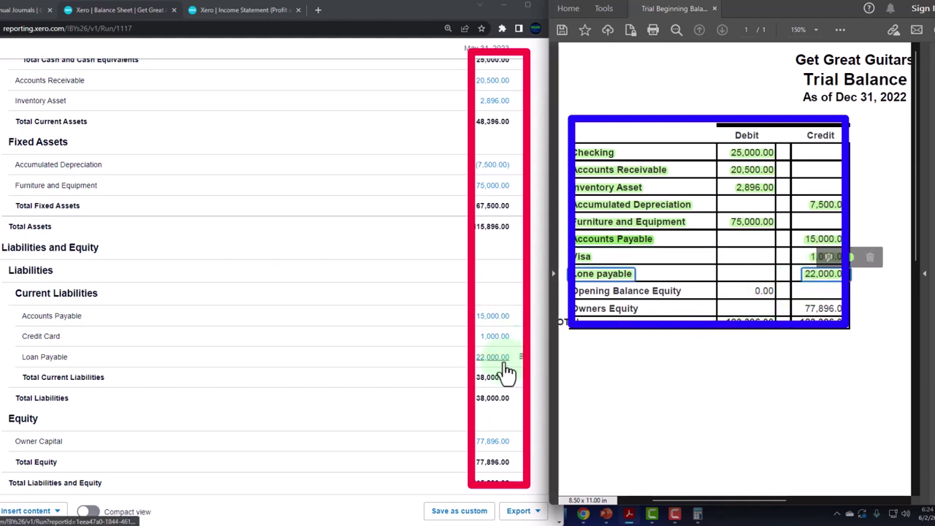
{"action": "scroll", "coordinate": [507, 373], "scroll_direction": "down", "scroll_amount": 1}
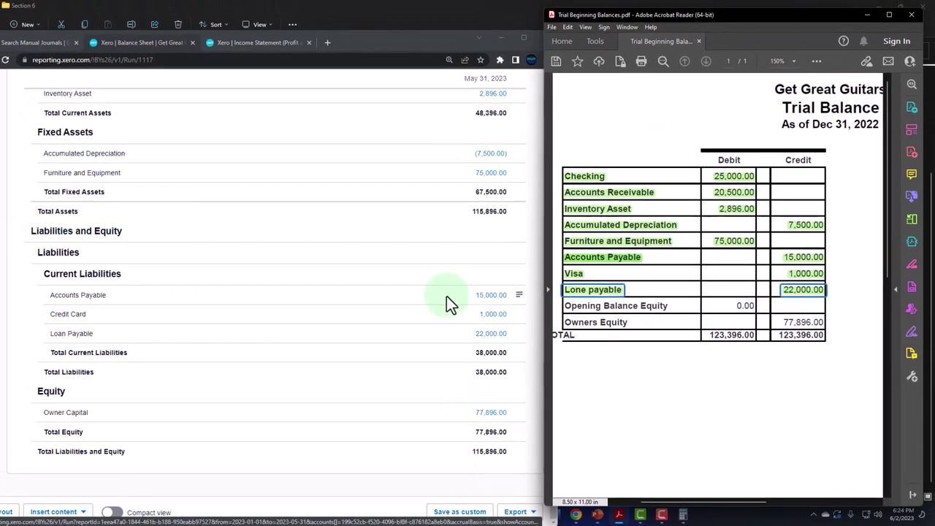
Step: Maximize the browser window, search the reports for "trial" and open the Trial Balance report in place of the income statement
{"action": "left_click", "coordinate": [421, 38]}
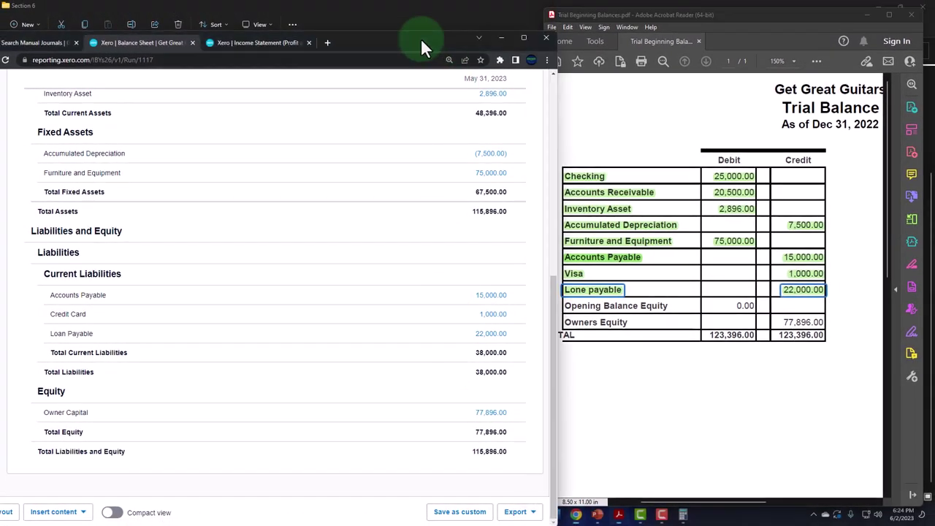
{"action": "left_click", "coordinate": [522, 38]}
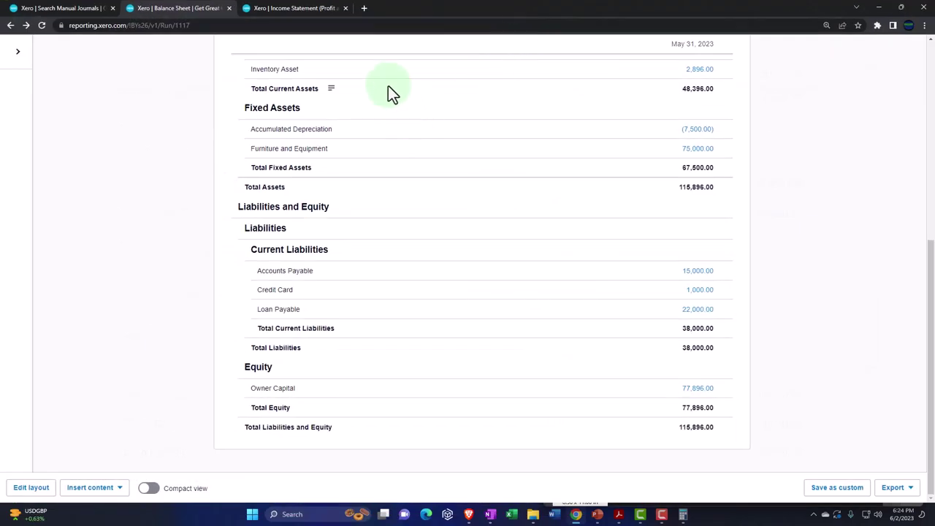
{"action": "left_click", "coordinate": [319, 17]}
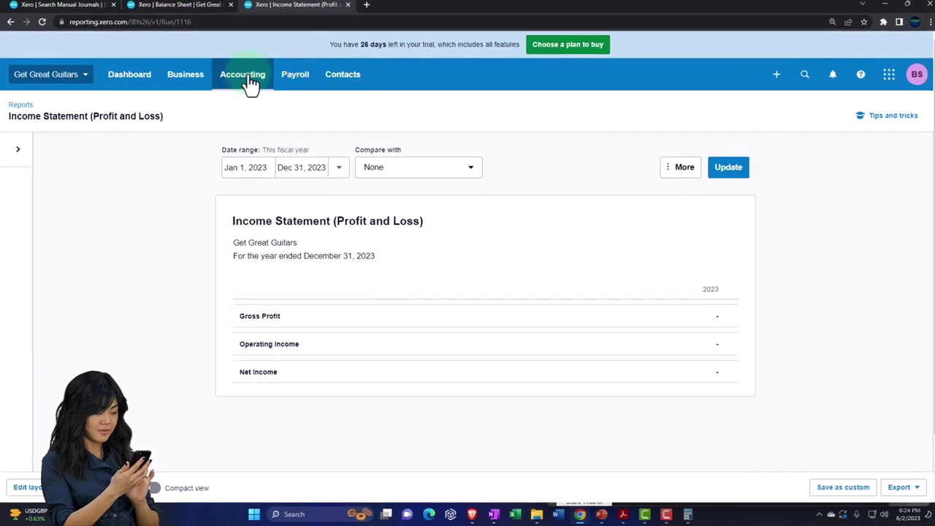
{"action": "left_click", "coordinate": [245, 81]}
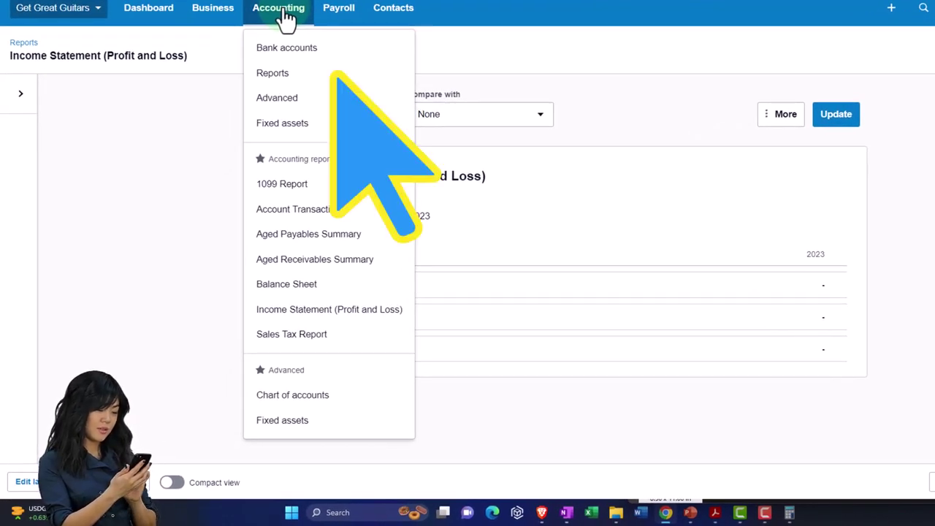
{"action": "left_click", "coordinate": [296, 75]}
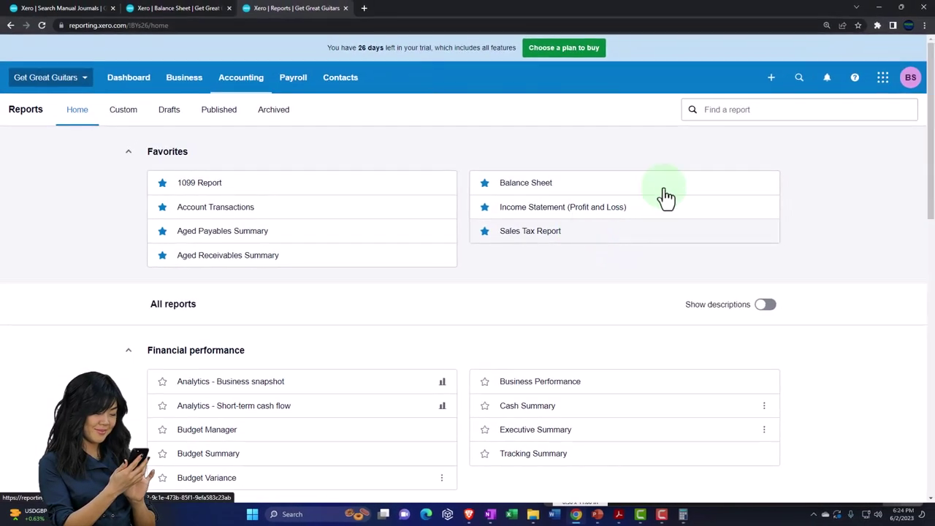
{"action": "left_click", "coordinate": [723, 109]}
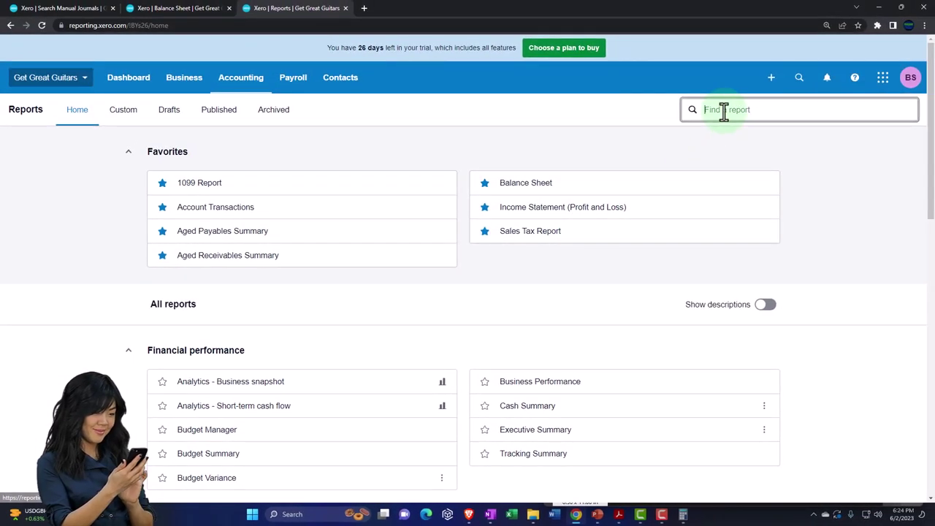
{"action": "type", "text": "trial"}
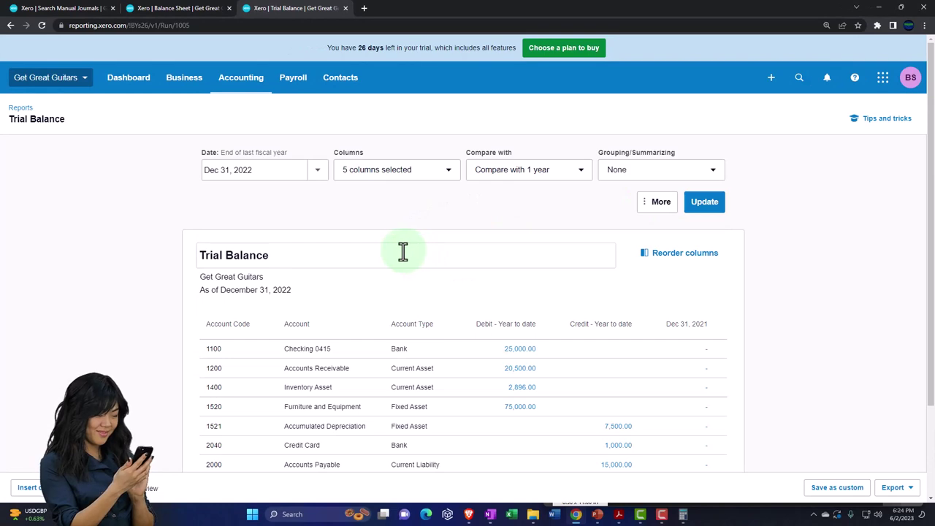
Step: Examine the Dec 31, 2022 trial balance, focusing on the Service account's credit and Owner Capital
{"action": "scroll", "coordinate": [403, 252], "scroll_direction": "down", "scroll_amount": 1}
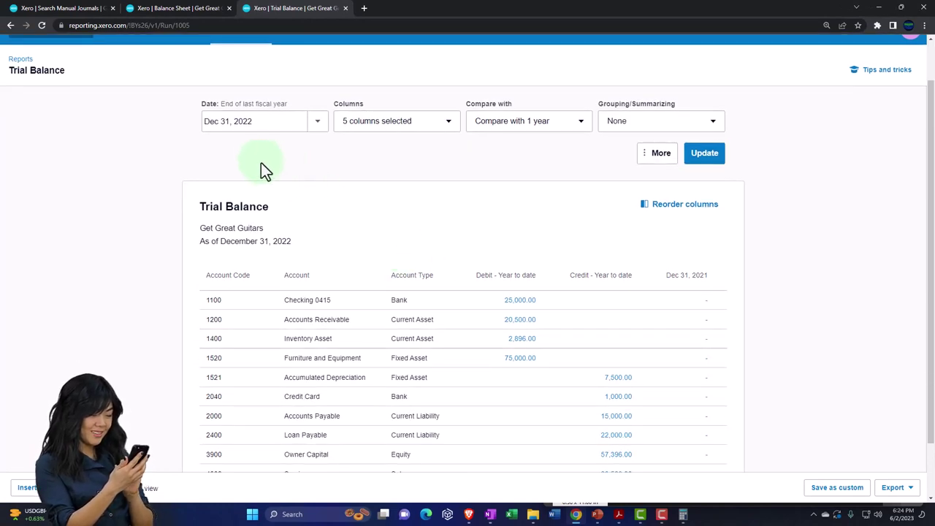
{"action": "key", "text": "ctrl+plus"}
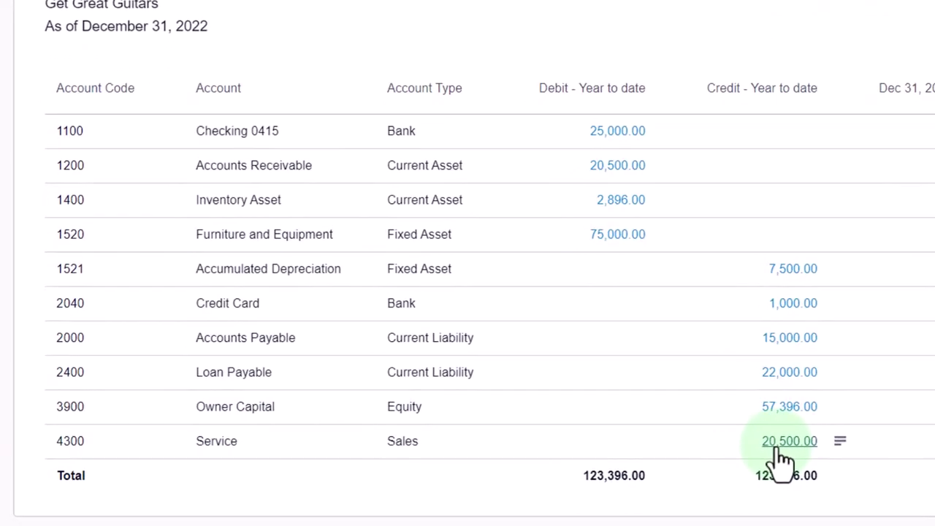
{"action": "left_click", "coordinate": [778, 446]}
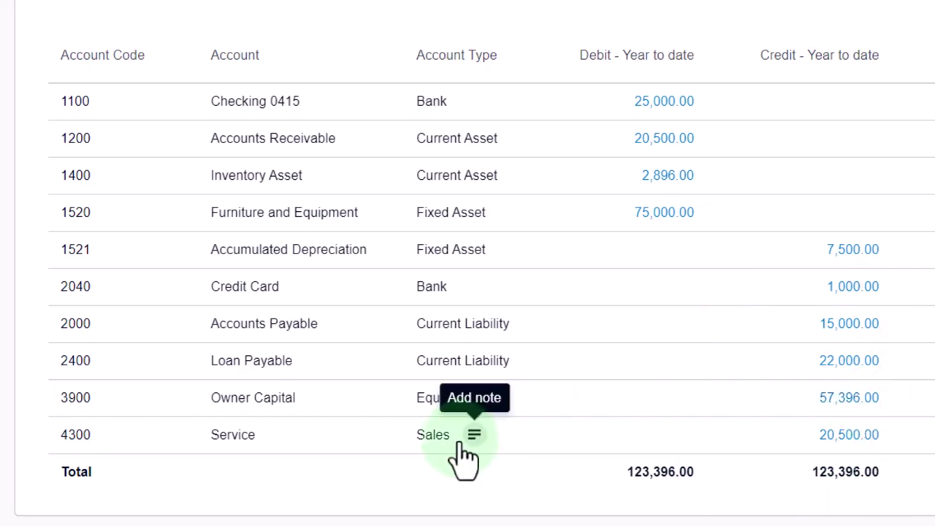
Step: Rerun the trial balance as of the end of last month, May 31, 2023, and again as of March 31, 2023, reviewing the balances
{"action": "scroll", "coordinate": [465, 457], "scroll_direction": "up", "scroll_amount": 5}
{"action": "left_click", "coordinate": [274, 87]}
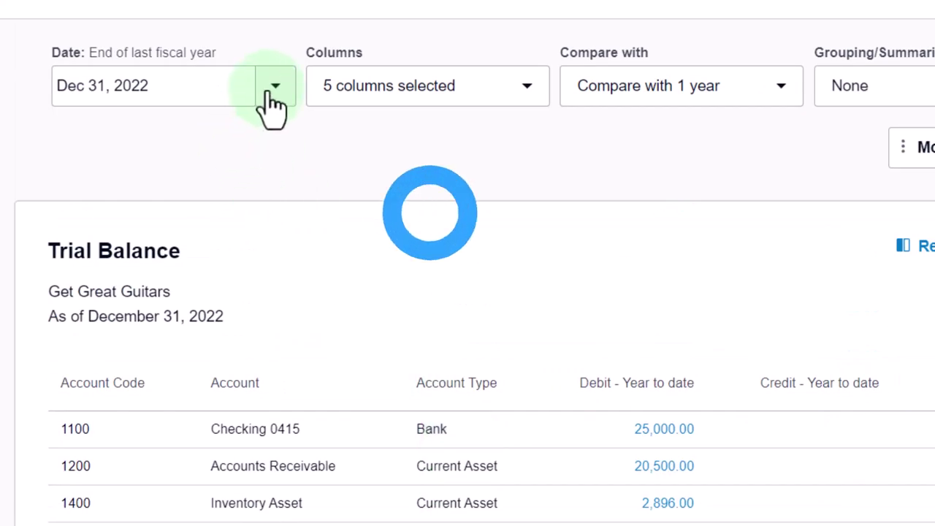
{"action": "left_click", "coordinate": [340, 252]}
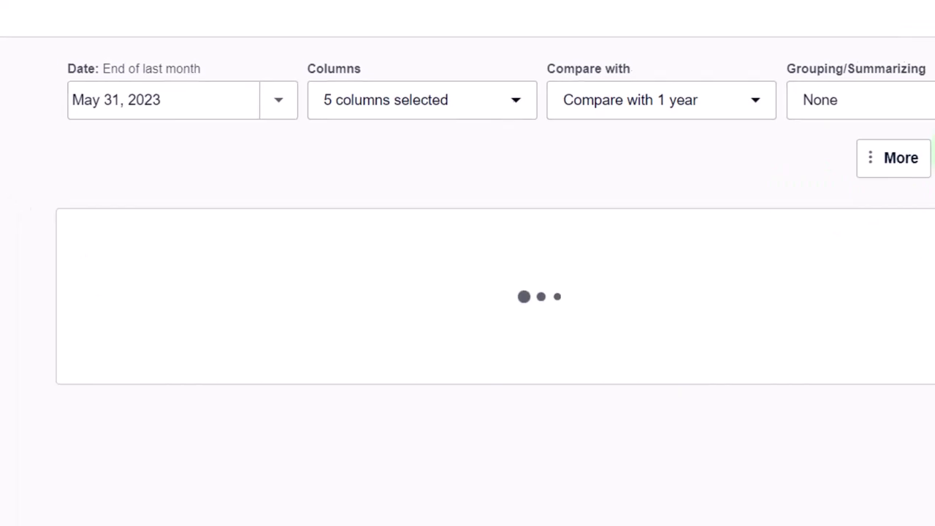
{"action": "scroll", "coordinate": [679, 324], "scroll_direction": "down", "scroll_amount": 3}
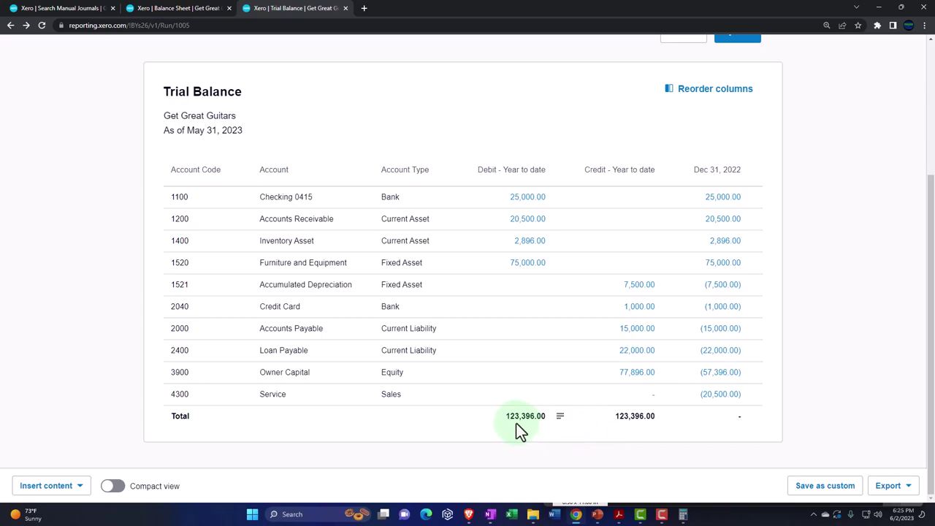
{"action": "scroll", "coordinate": [518, 431], "scroll_direction": "up", "scroll_amount": 3}
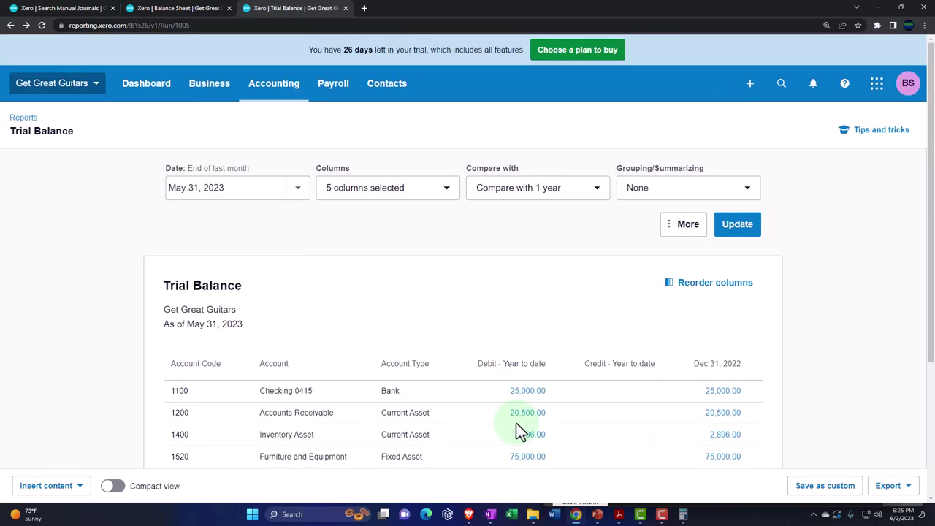
{"action": "scroll", "coordinate": [515, 431], "scroll_direction": "down", "scroll_amount": 3}
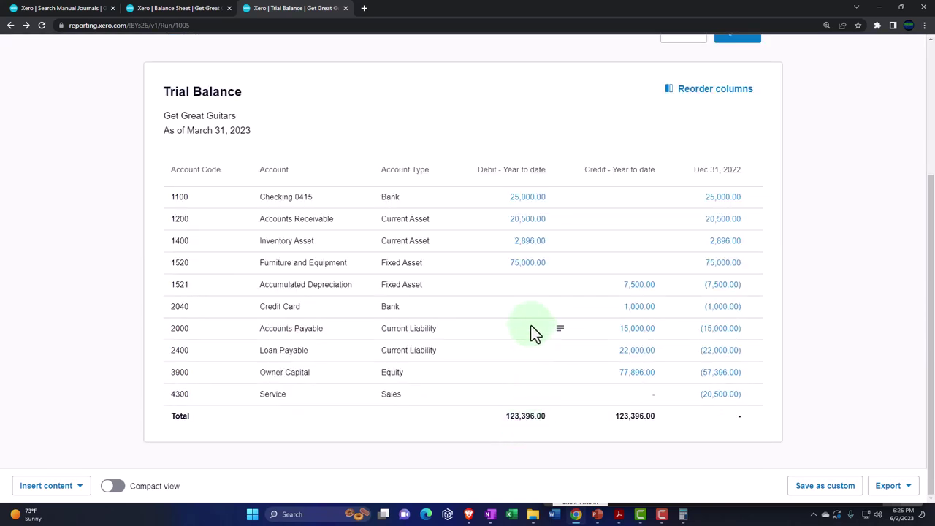